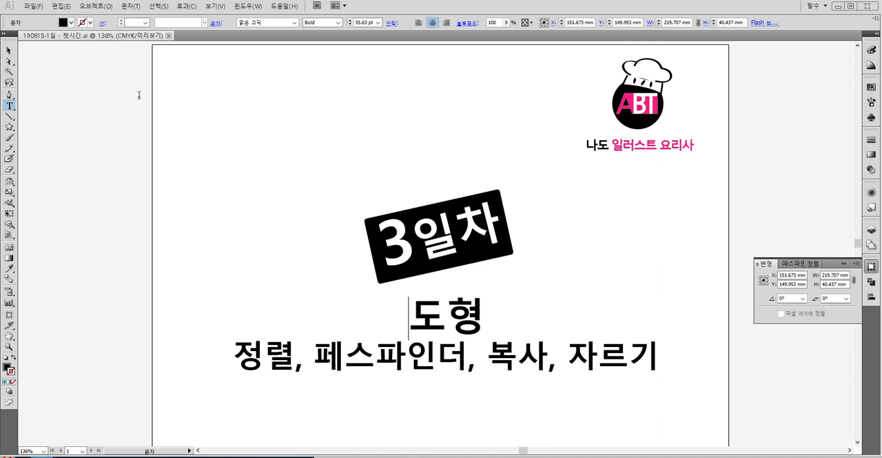
- Create a new one-artboard landscape A4 document, 297 × 210 mm, in CMYK
left_click(39, 6)
left_click(48, 18)
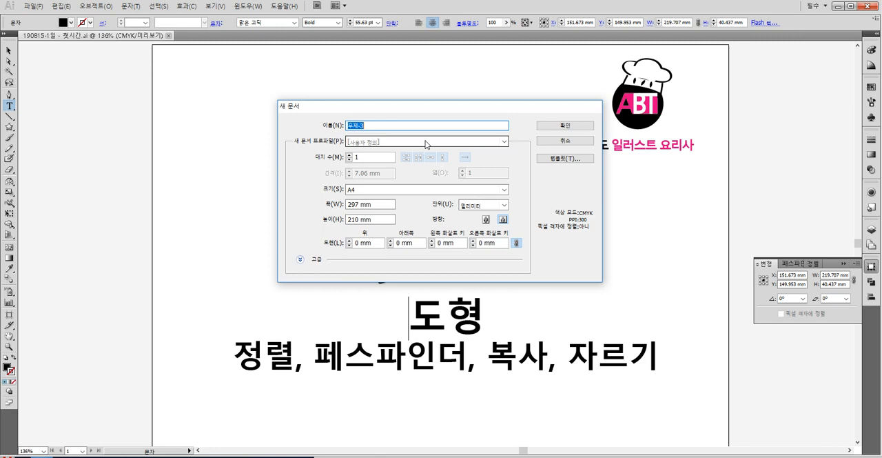
left_click(574, 127)
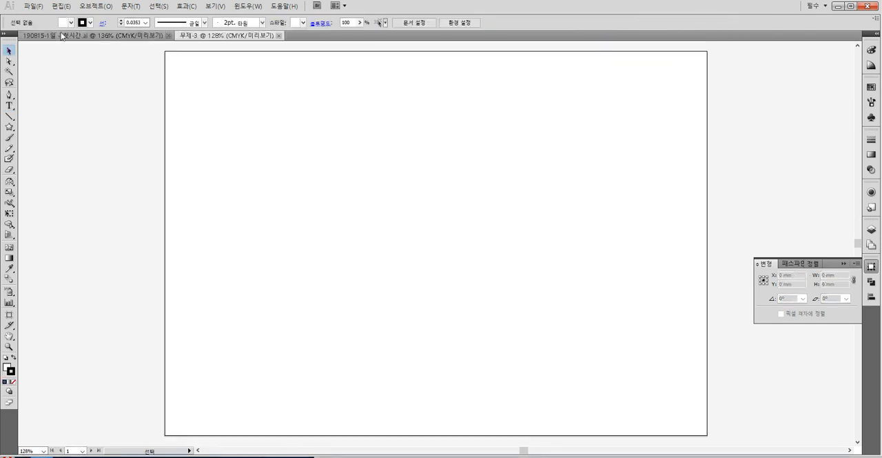
- Copy the logo and title artwork from the 190815-1일 document and paste it into the new document
left_click(93, 35)
left_click_drag(160, 58, 665, 414)
key("ctrl+c")
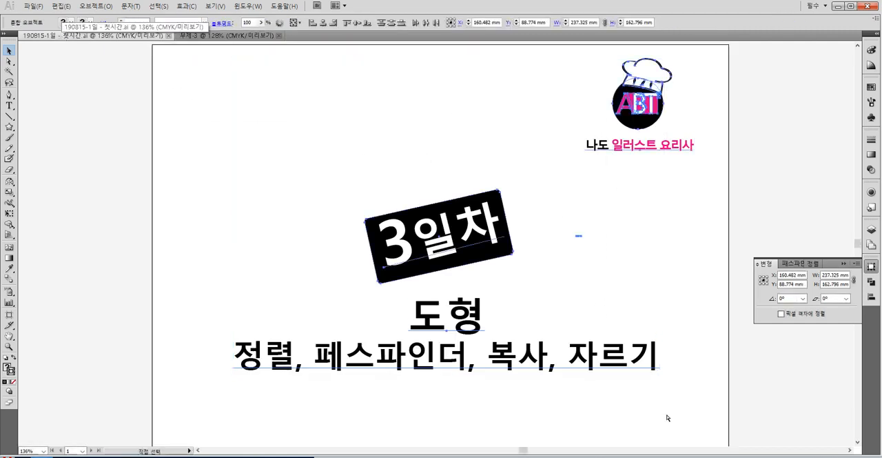
left_click(240, 36)
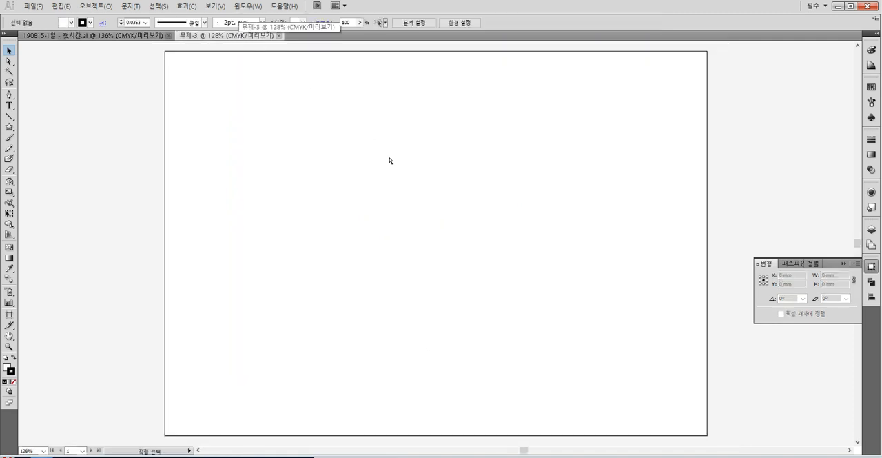
key("ctrl+v")
left_click(662, 175)
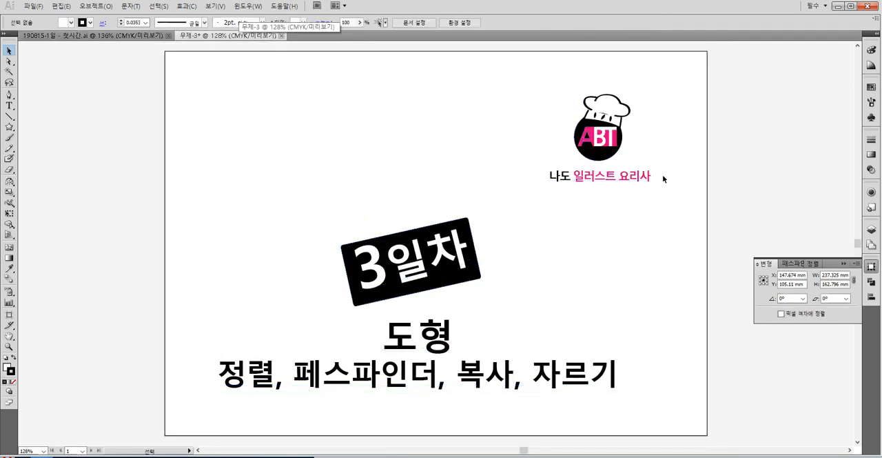
- Group the chef-hat logo with its caption, scale it down and place it in the artboard's upper-right corner
left_click_drag(554, 89, 552, 87)
key("ctrl+g")
left_click(681, 143)
left_click(619, 135)
mouse_move(650, 95)
left_mouse_down()
mouse_move(593, 143)
mouse_move(642, 89)
mouse_move(655, 78)
mouse_move(659, 88)
left_mouse_up()
- Scale the 3일차 title block down to about 50 mm wide and move it to the artboard's upper-left corner
left_click_drag(245, 232, 629, 430)
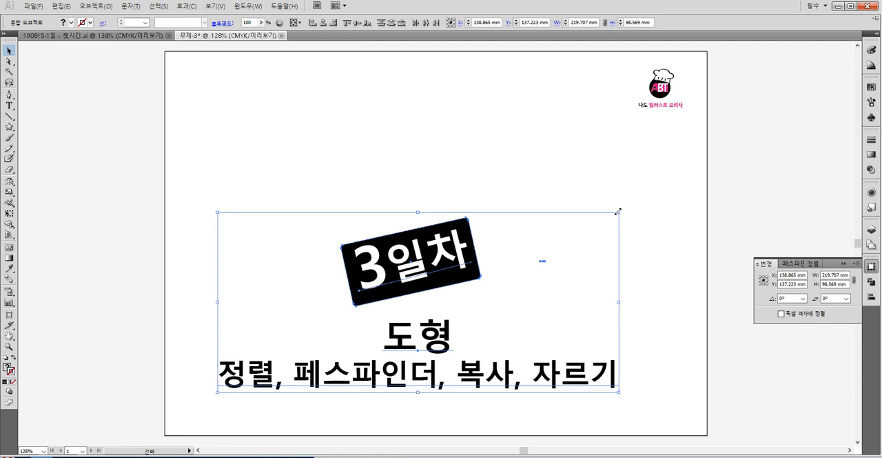
left_click_drag(619, 211, 319, 358)
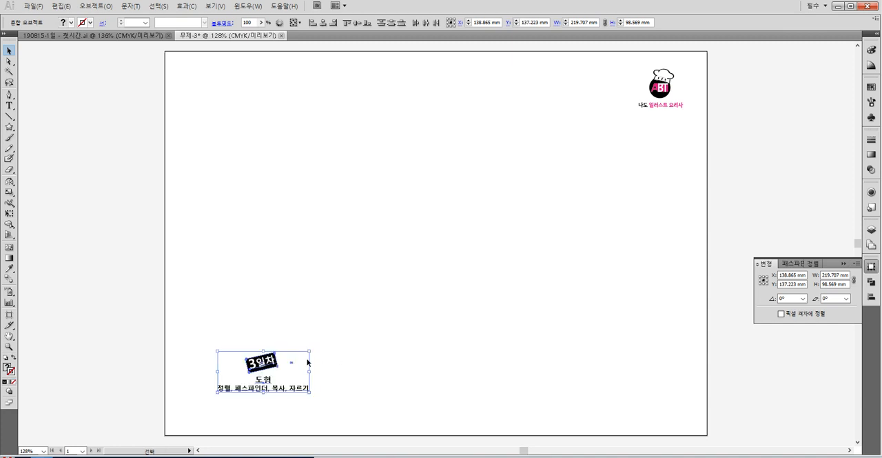
left_click_drag(251, 369, 233, 85)
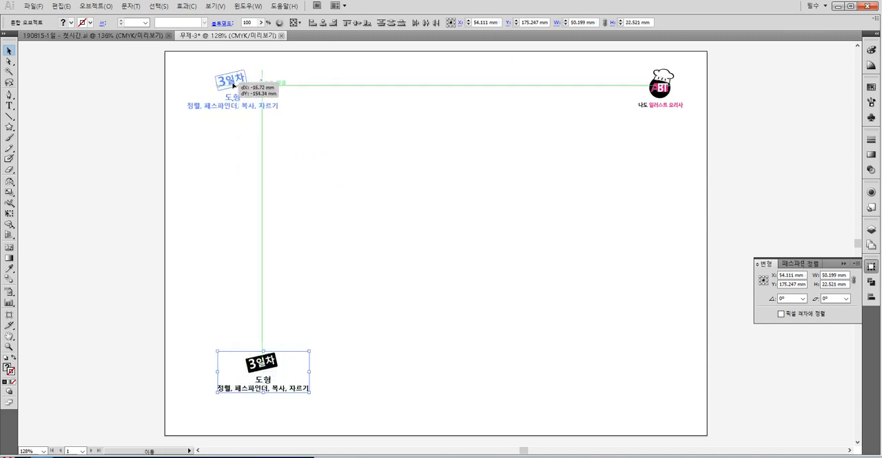
left_click_drag(232, 85, 233, 85)
left_click(350, 98)
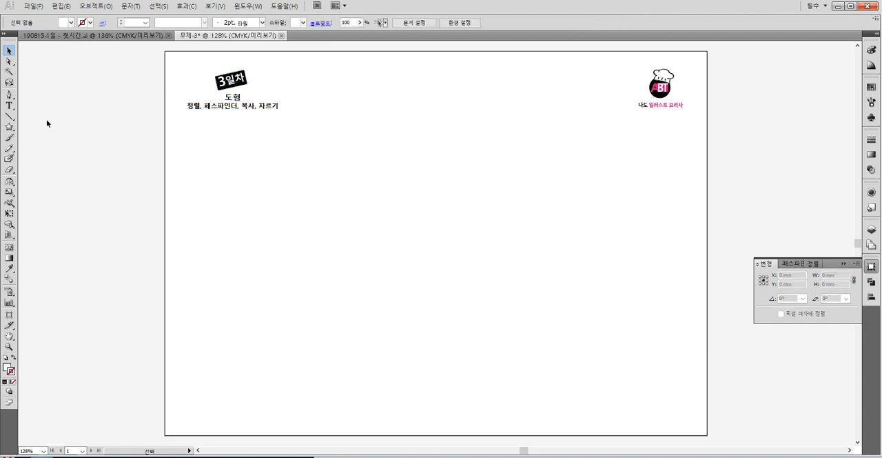
- Draw a square about 37.5 mm wide below the title and fill it with blue, C 76.47 M 64.31 Y 0 K 0
left_click(9, 127)
left_click(32, 130)
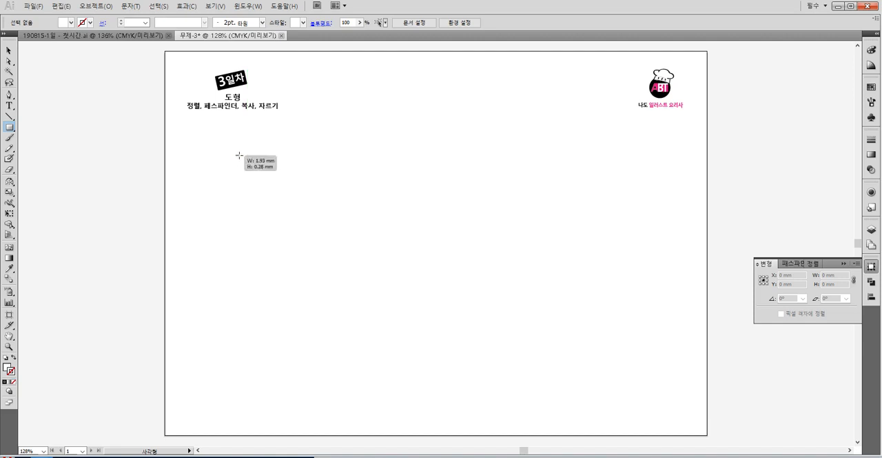
left_click_drag(236, 154, 305, 222)
left_click(9, 50)
key("F6")
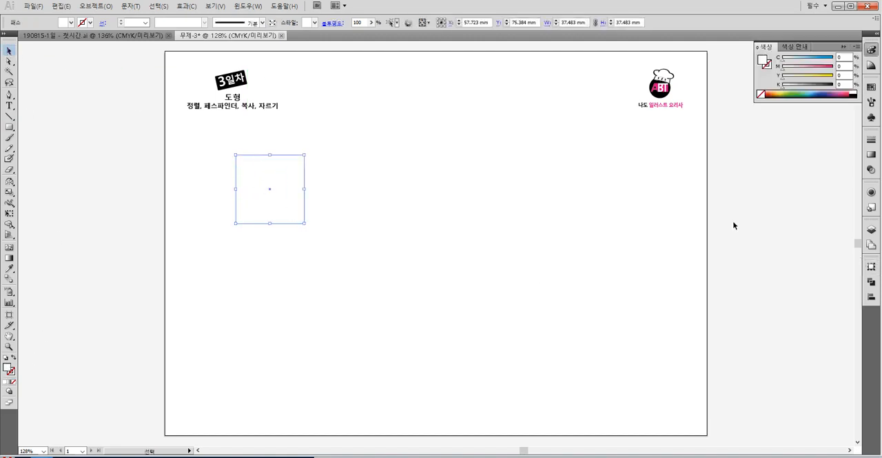
left_click(827, 93)
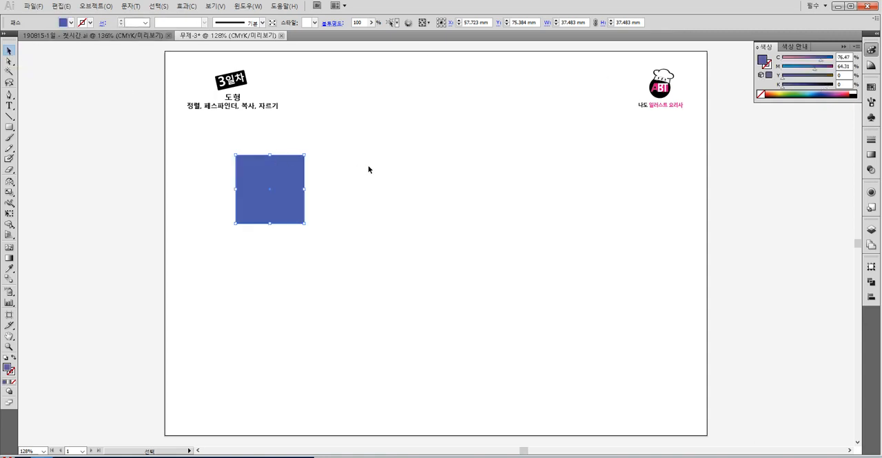
left_click(369, 169)
- Scale the blue square down to about 24.5 mm, move it under the title and place two copies diagonally below it
left_click(274, 174)
left_click_drag(304, 155, 337, 221)
left_click(272, 140)
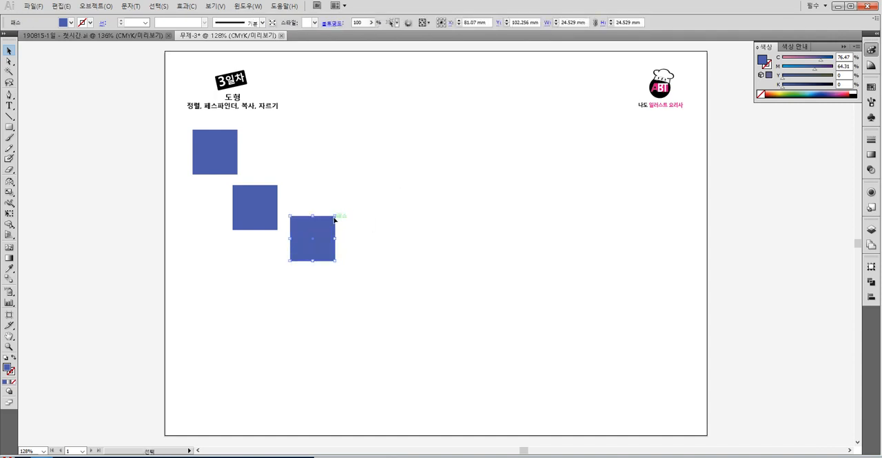
- Delete the two diagonal copies and duplicate the remaining square straight down to form a column of four
left_click_drag(350, 245, 276, 211)
key("Delete")
left_click_drag(218, 150, 217, 210)
left_click_drag(216, 206, 216, 360)
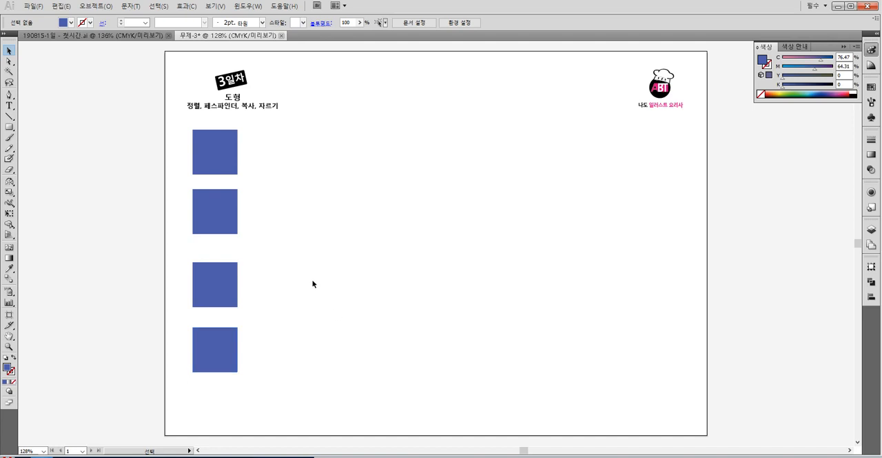
- Offset the column's second and third squares to the right, and duplicate the top square beside it and near the artboard's centre
left_click_drag(218, 289, 251, 285)
left_click_drag(219, 213, 276, 213)
left_click(219, 152)
left_click_drag(219, 152, 412, 196)
left_click(494, 205)
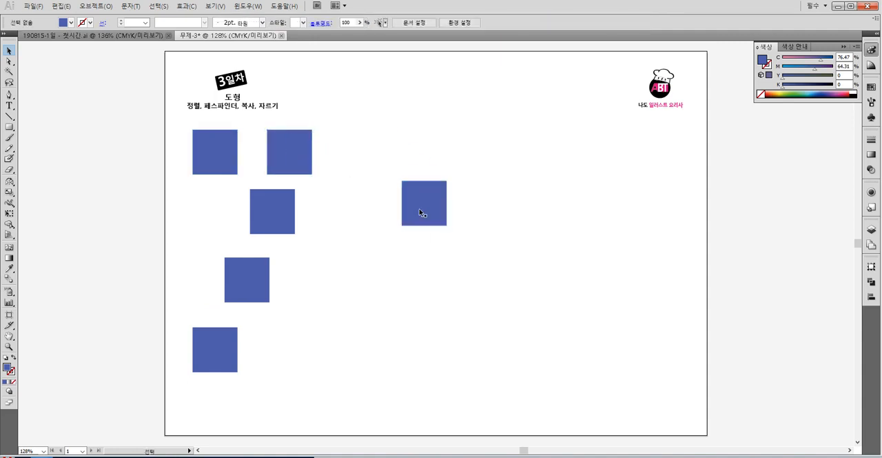
- Copy and paste the column's second square, placing the copy in the open area right of the third square
left_click(275, 223)
key("ctrl+c")
key("ctrl+v")
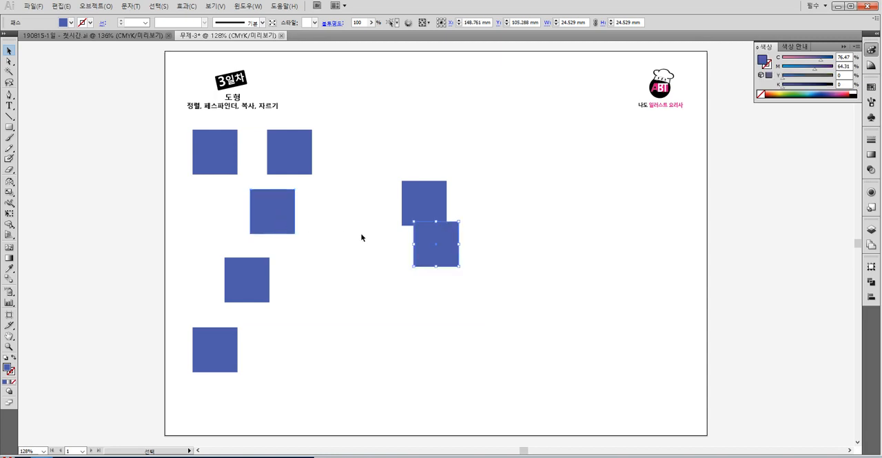
left_click_drag(436, 236, 362, 282)
left_click(456, 263)
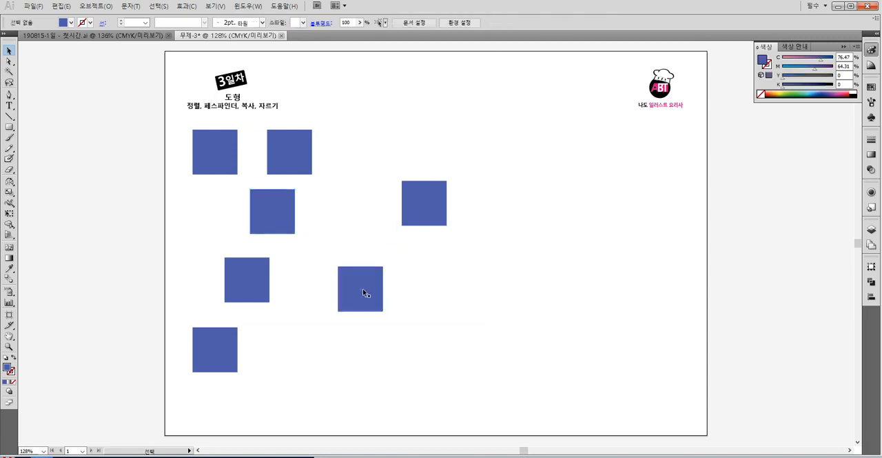
- Duplicate the newly pasted square by copy and paste, placing the copy to its right below the centre square
left_click(363, 288)
key("ctrl+c")
key("ctrl+v")
left_click_drag(435, 248, 457, 297)
left_click(414, 243)
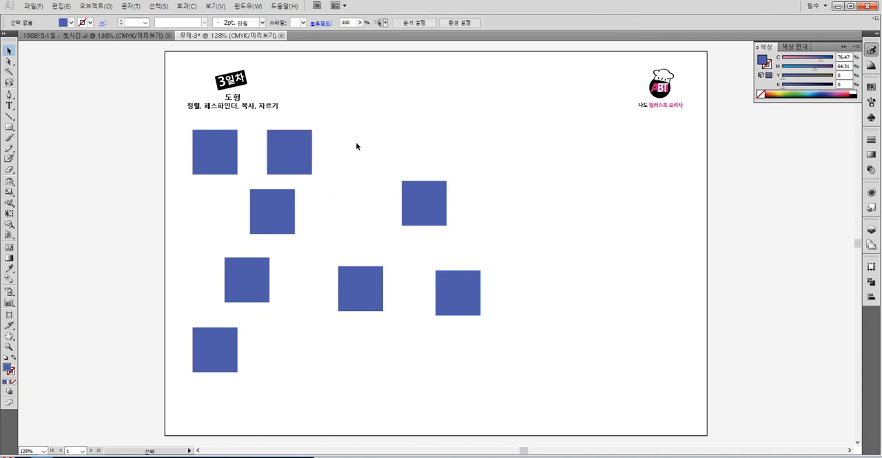
- Move the lower three squares of the first column back roughly under the top square
left_click_drag(269, 200, 217, 200)
left_click(279, 221)
left_click_drag(239, 287, 201, 283)
left_click_drag(222, 348, 217, 332)
left_click(270, 322)
left_click(285, 299)
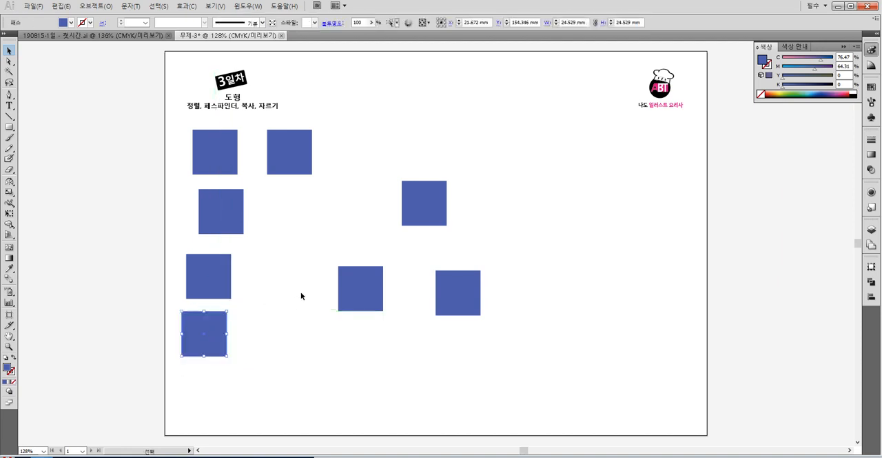
left_click(301, 296)
- Stack the second, third and fourth squares edge to edge directly beneath the top square using smart guides
left_click_drag(226, 215, 216, 200)
left_click_drag(197, 271, 202, 235)
left_click(202, 317)
left_click(246, 319)
left_click_drag(204, 342, 209, 292)
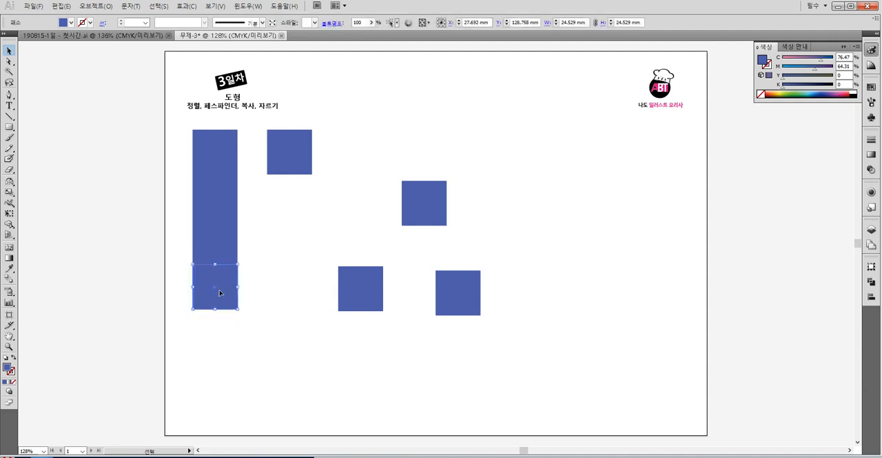
left_click(266, 272)
left_click(224, 274)
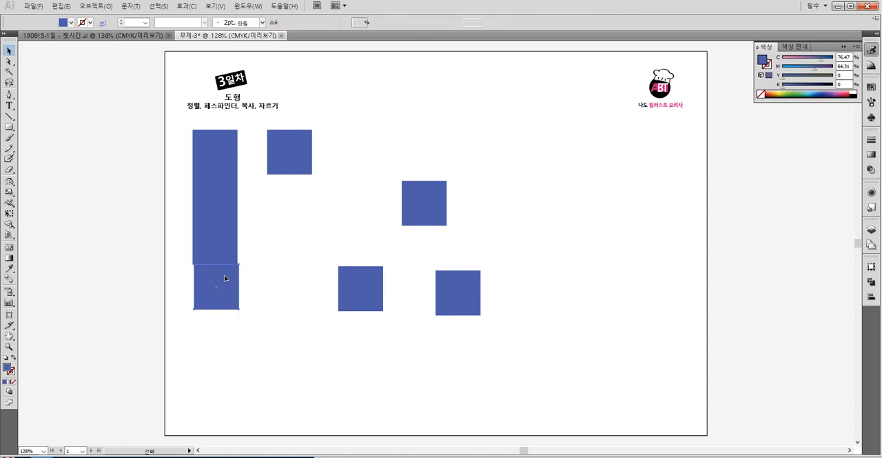
left_click(181, 266)
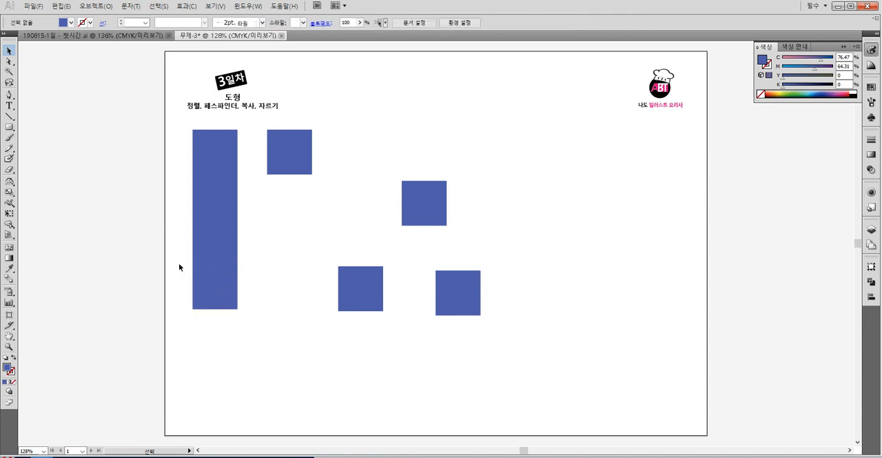
- Display the artwork as outlines and snap the bottom square's corner exactly onto the square above it
left_click(10, 348)
left_click_drag(183, 233, 245, 289)
left_click(9, 51)
left_click(9, 346)
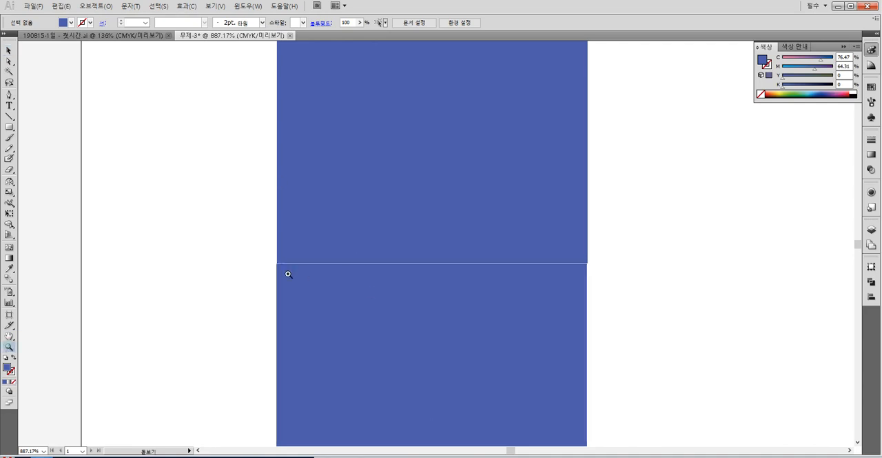
left_click_drag(361, 305, 259, 246)
left_click(9, 50)
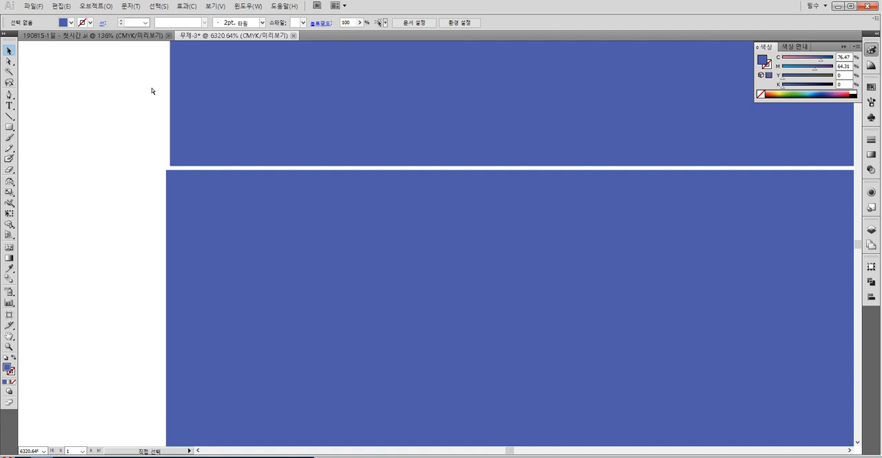
key("ctrl+y")
left_click(182, 170)
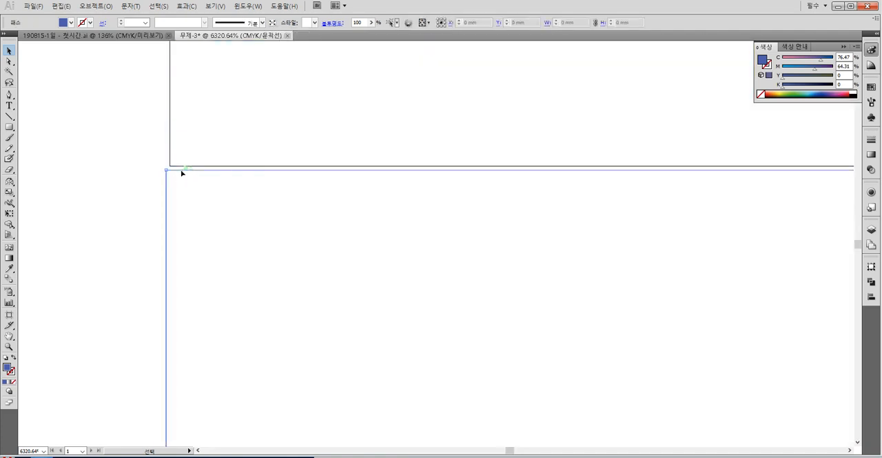
left_click(90, 231)
mouse_move(197, 171)
left_mouse_down()
mouse_move(269, 229)
mouse_move(232, 168)
mouse_move(210, 164)
left_mouse_up()
left_click(106, 201)
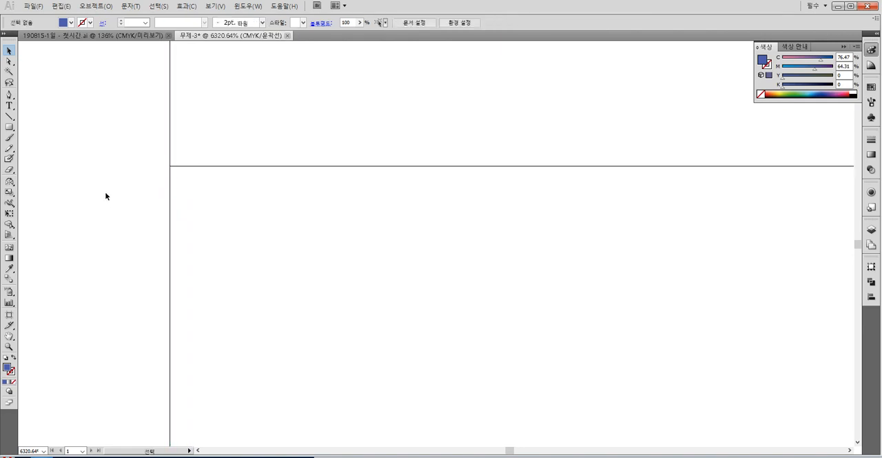
- Return to the preview display and stagger the column's lower three squares to the right, spacing the last two apart
key("ctrl+0")
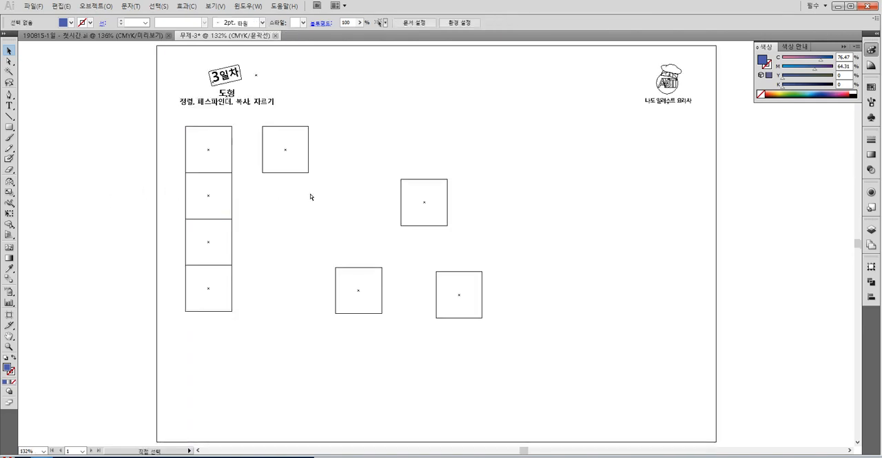
key("ctrl+y")
left_click_drag(259, 279, 228, 204)
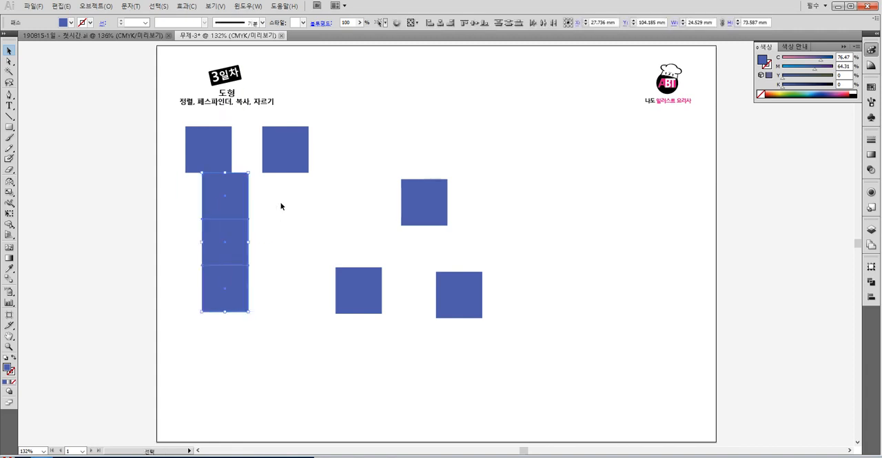
left_click(280, 206)
left_click_drag(270, 289, 241, 247)
left_click(288, 239)
left_click_drag(254, 275, 273, 315)
left_click(295, 290)
left_click_drag(252, 245, 262, 263)
left_click(289, 251)
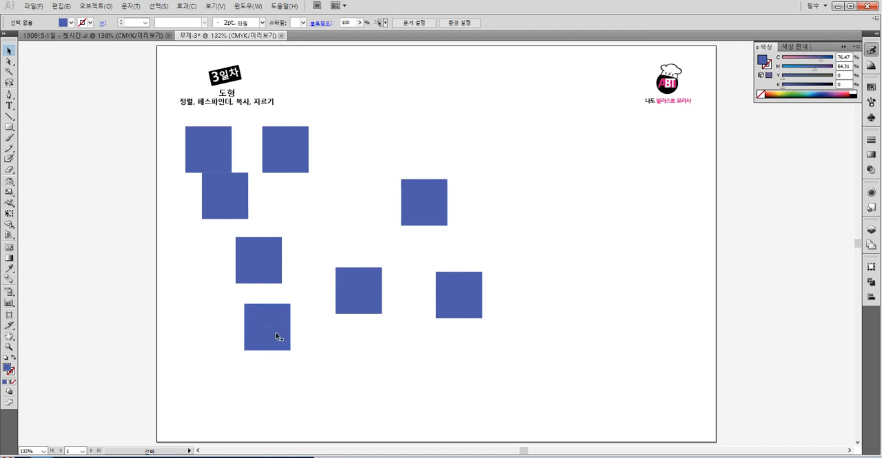
- Select the four staggered squares of the first column and align them to their horizontal left edge
left_click_drag(170, 153, 255, 374)
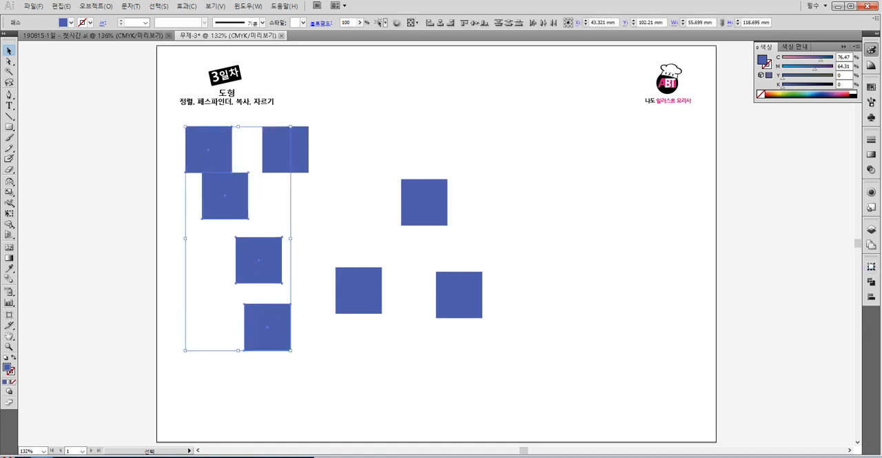
left_click(871, 286)
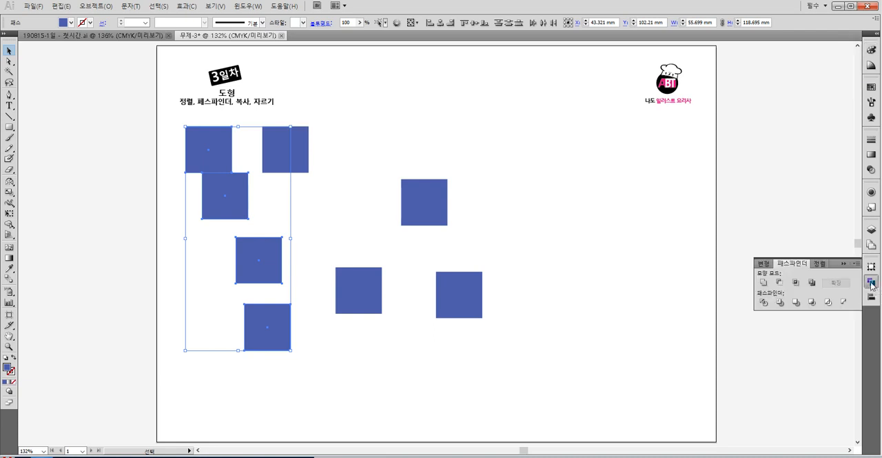
left_click(819, 263)
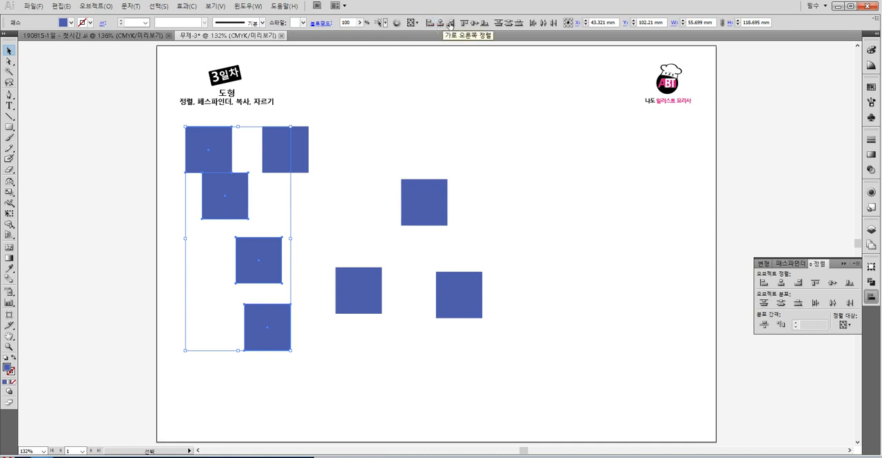
left_click(233, 170)
mouse_move(180, 152)
left_mouse_down()
mouse_move(218, 284)
mouse_move(258, 373)
left_mouse_up()
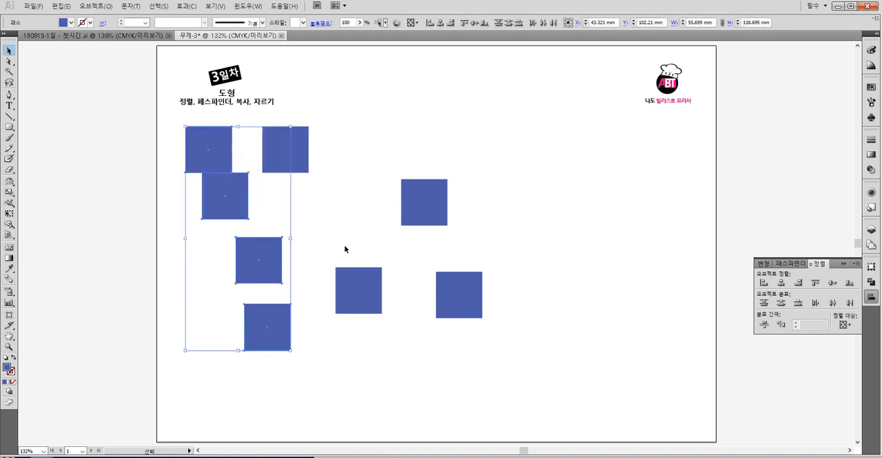
left_click(431, 27)
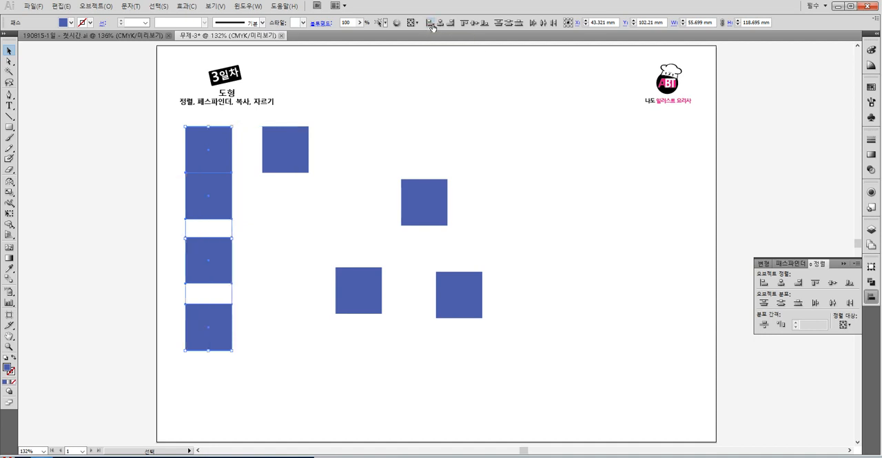
left_click(432, 85)
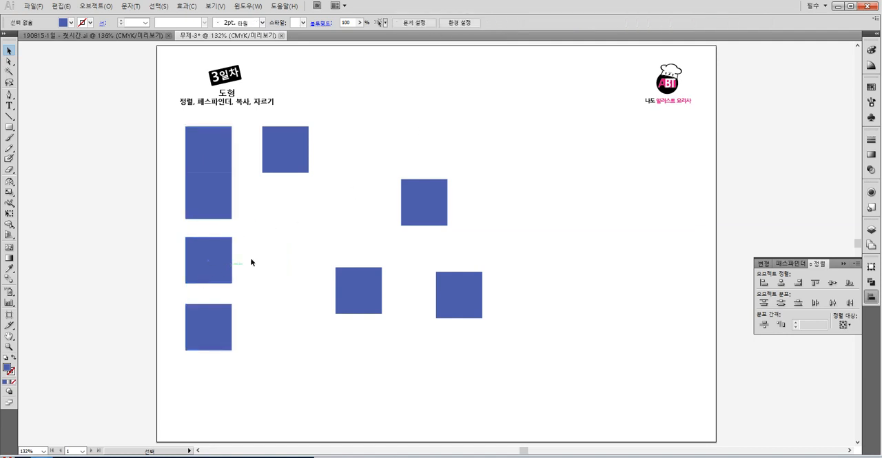
- Examine the first column's left and right edges in outline display to check their alignment
key("ctrl+y")
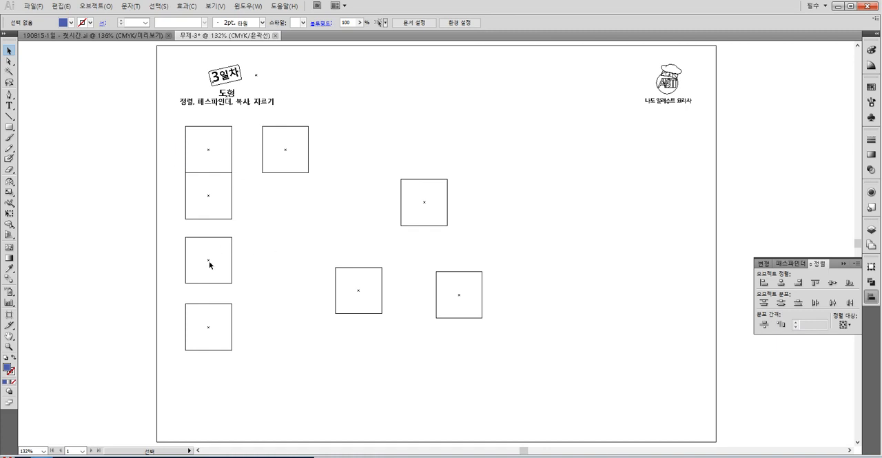
left_click(9, 346)
left_click_drag(232, 157, 256, 330)
key("v")
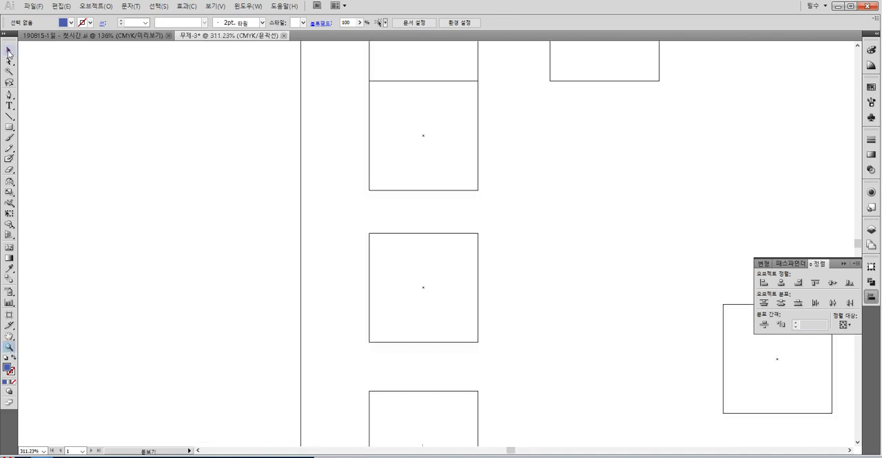
left_click_drag(326, 174, 389, 327)
left_click(486, 175)
- Show the rulers, place a vertical guide outside the page at about -42 mm, and return to the preview display
key("ctrl+r")
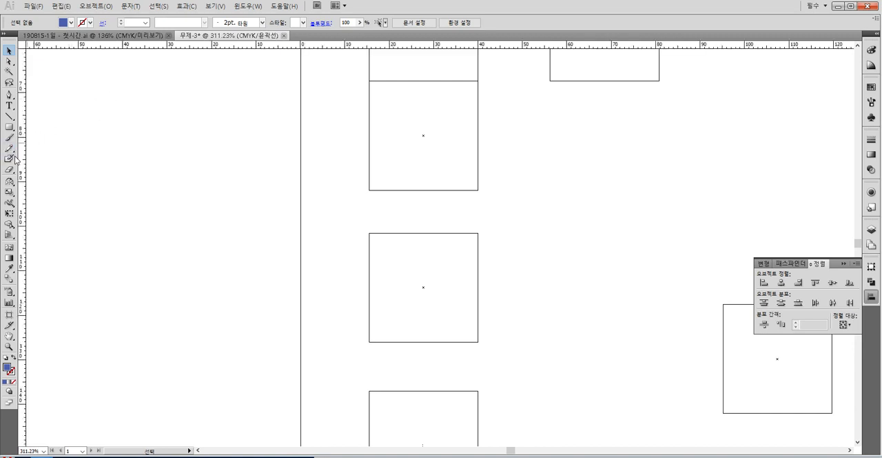
left_click_drag(219, 155, 114, 168)
left_click(9, 345)
key("ctrl+y")
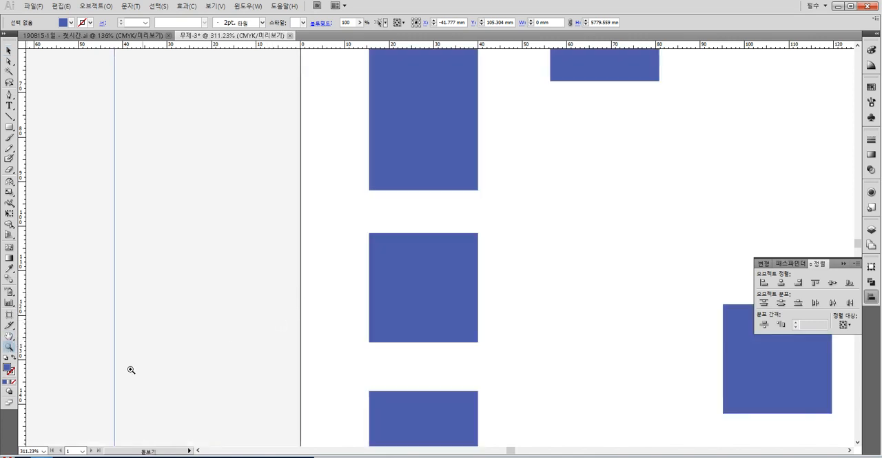
- Move the lower three squares of the first column about 26 mm to the right
left_click(229, 304, "alt")
left_click(229, 303, "alt")
left_click(229, 303, "alt")
key("space")
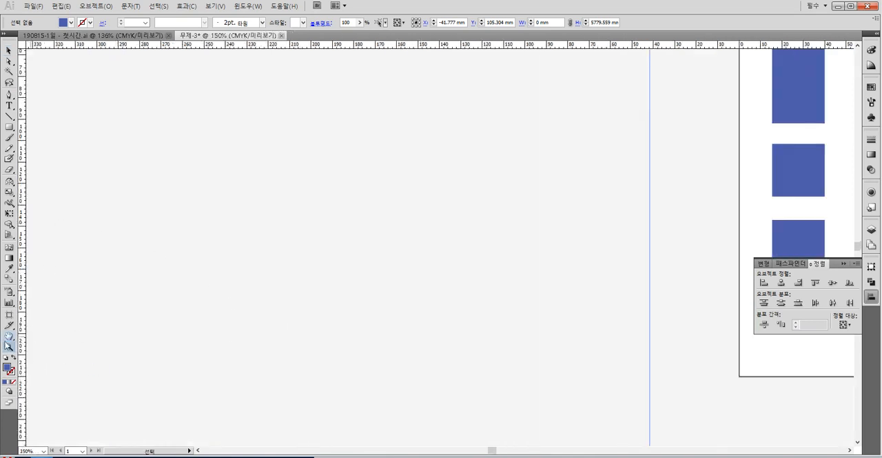
left_click_drag(433, 206, 76, 357)
left_click_drag(383, 215, 234, 162)
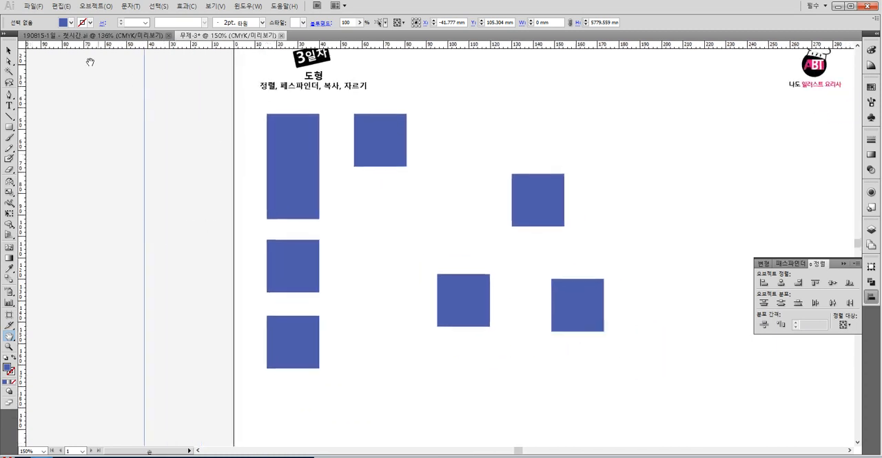
left_click(9, 51)
left_click_drag(261, 199, 295, 324)
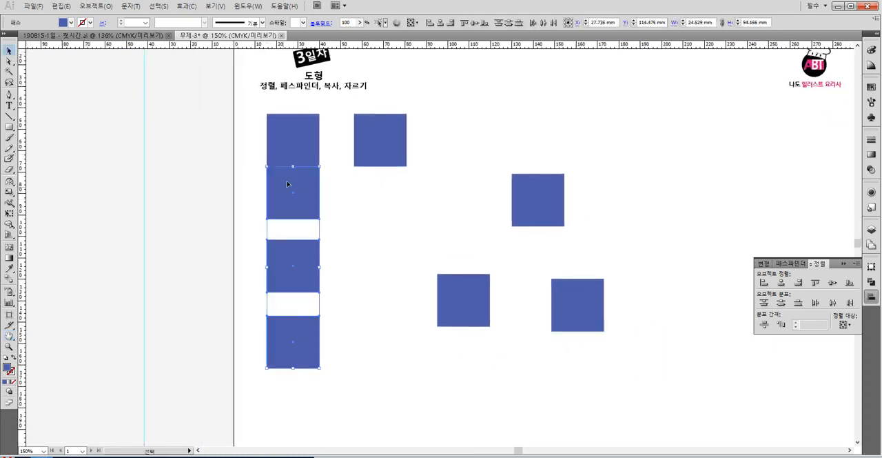
left_click_drag(292, 183, 348, 190)
- Scale the three shifted squares to different sizes, shrinking the upper and lower ones and enlarging the middle one to about 26 mm
left_click(352, 244)
left_click_drag(346, 240, 351, 209)
left_click(355, 236)
left_click(347, 281)
left_click_drag(347, 274, 376, 245)
left_click(337, 321)
left_click_drag(347, 312, 341, 317)
left_click_drag(310, 206, 359, 348)
left_click(405, 209)
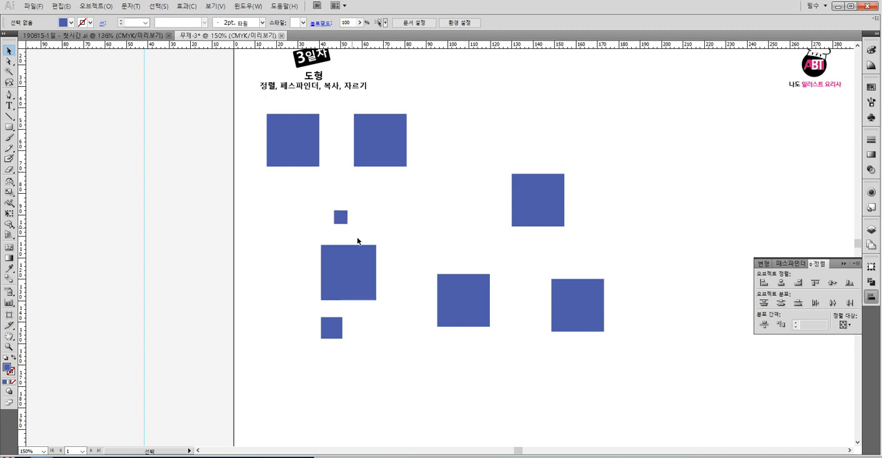
- Select the first column's top square and the three resized squares and align them to their horizontal centre
left_click_drag(359, 358, 274, 222)
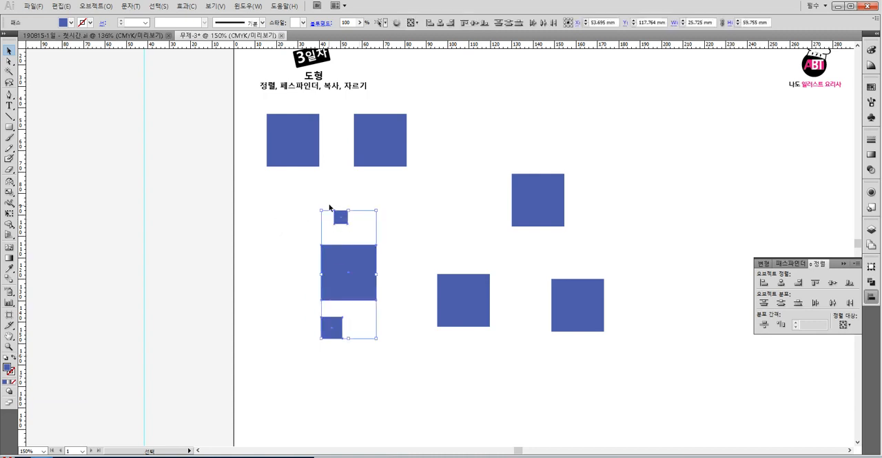
left_click(388, 199)
left_click_drag(332, 366, 268, 147)
left_click_drag(337, 321, 268, 162)
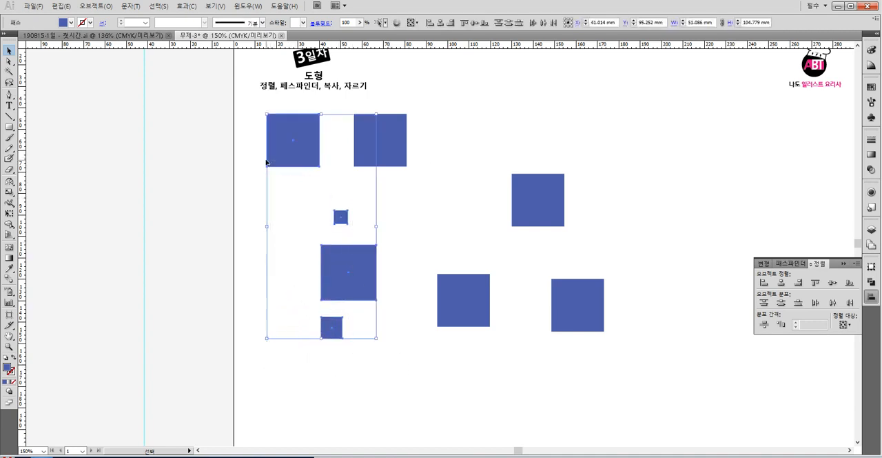
left_click(781, 283)
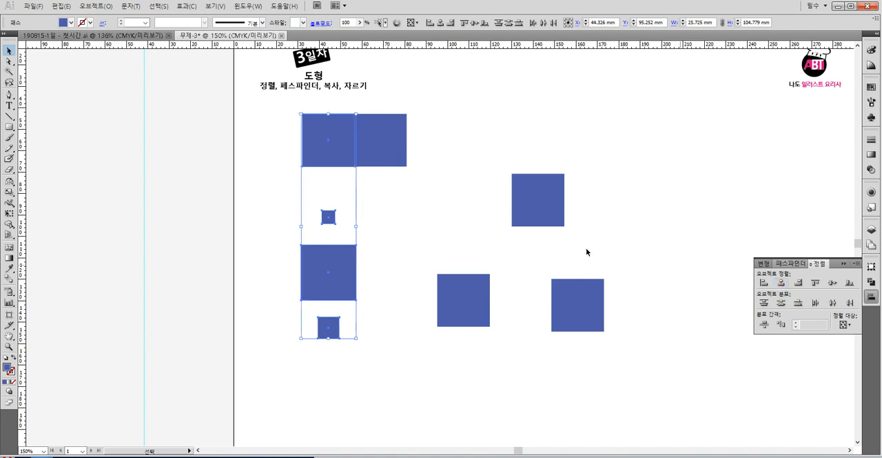
left_click(402, 192)
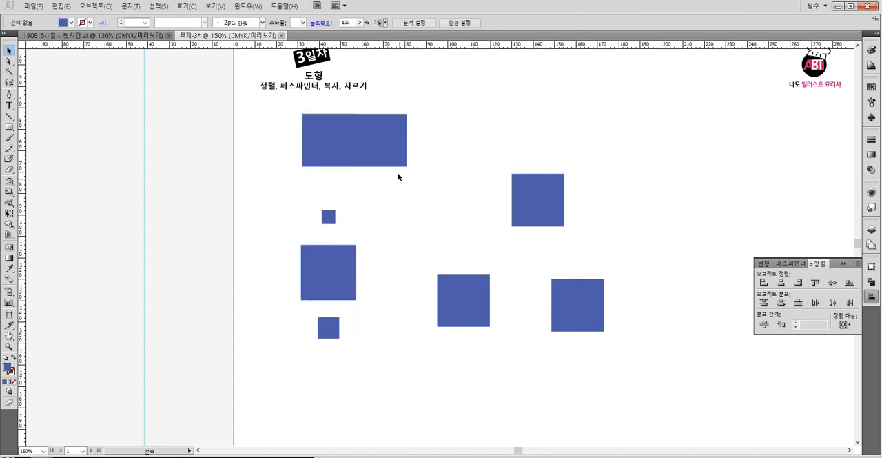
- Move the second upper square about 25 mm right and shift the column's top square left, out of line with the column
left_click_drag(380, 151, 446, 151)
left_click(525, 114)
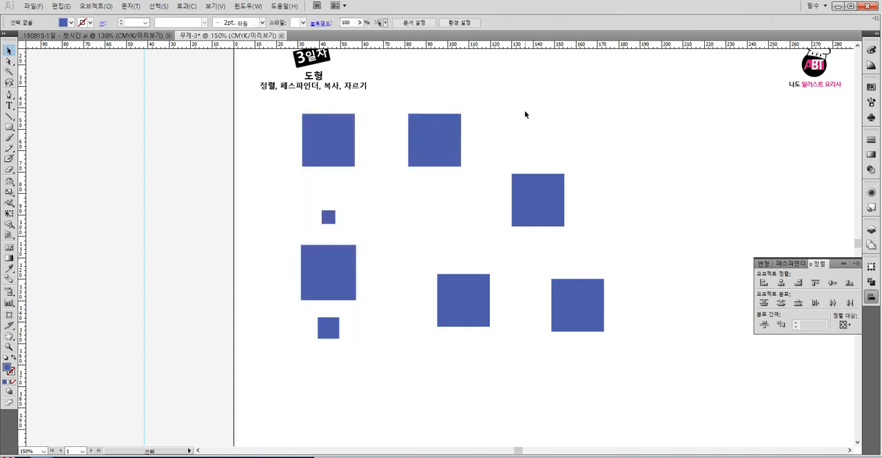
left_click(9, 127)
left_click(9, 50)
left_click_drag(358, 386, 295, 211)
left_click(403, 216)
mouse_move(297, 144)
left_mouse_down()
mouse_move(381, 336)
mouse_move(289, 142)
left_mouse_up()
left_click(390, 265)
left_click(335, 146)
left_click_drag(349, 156, 303, 156)
left_click(368, 272)
- Fill the column's top square with red
left_click_drag(361, 343, 298, 162)
left_click(335, 175)
left_click(303, 144)
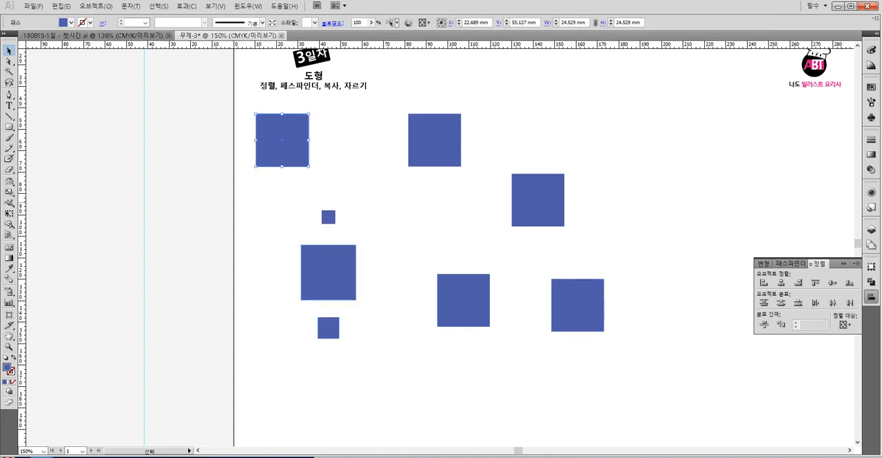
left_click(872, 88)
left_click(872, 88)
left_click(828, 93)
- Try vertical centre alignment on the red square and the three below, undo it, and align them to their horizontal centre instead
left_click_drag(346, 371, 267, 148)
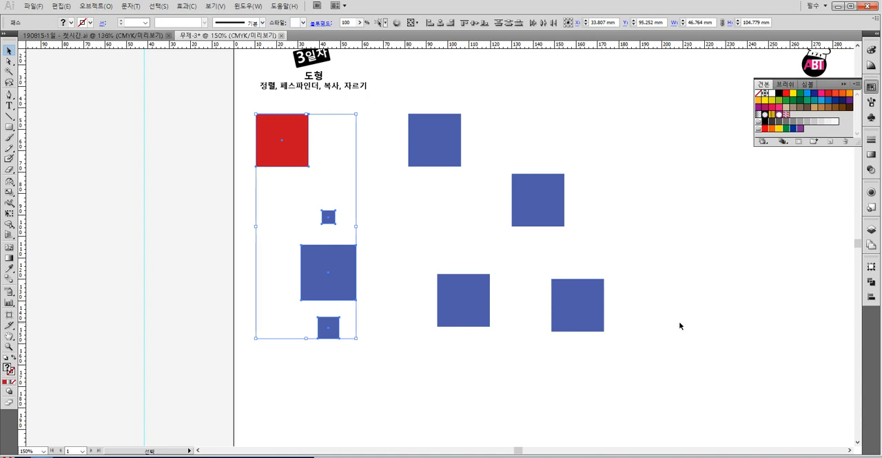
left_click(871, 281)
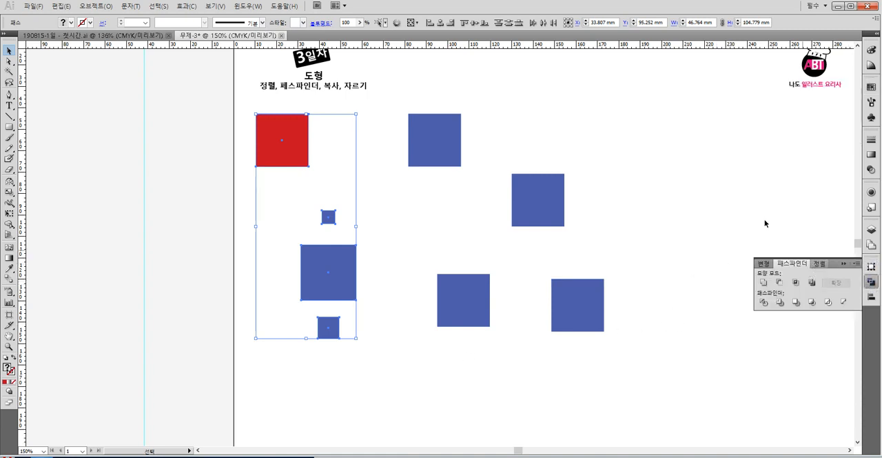
left_click(474, 23)
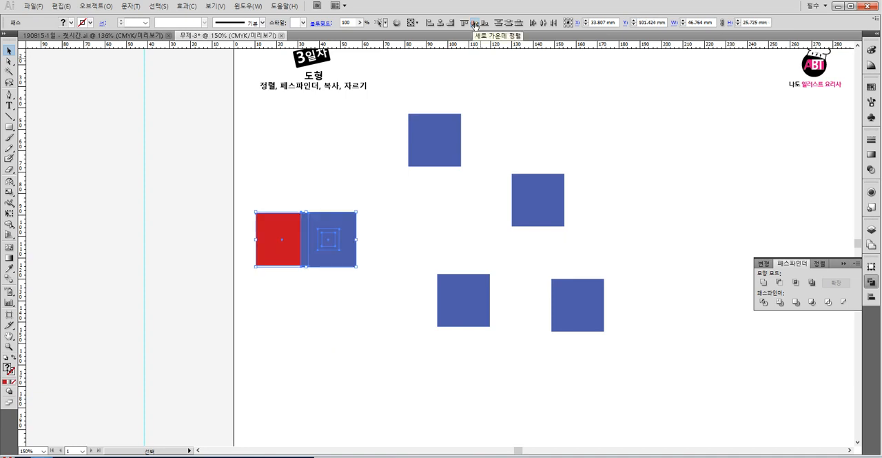
key("ctrl+z")
left_click(441, 23)
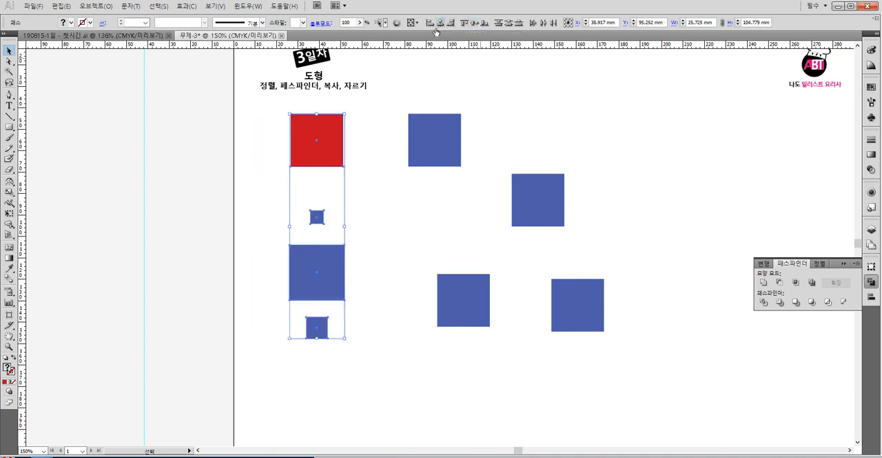
- Move the red square about 15 mm to the left, off the column's centre line
left_click_drag(346, 355, 309, 197)
left_click_drag(309, 138, 276, 137)
left_click(354, 144)
- Select the column's four squares, make the red one the key object, and align the others to its horizontal centre
left_click_drag(356, 390, 271, 149)
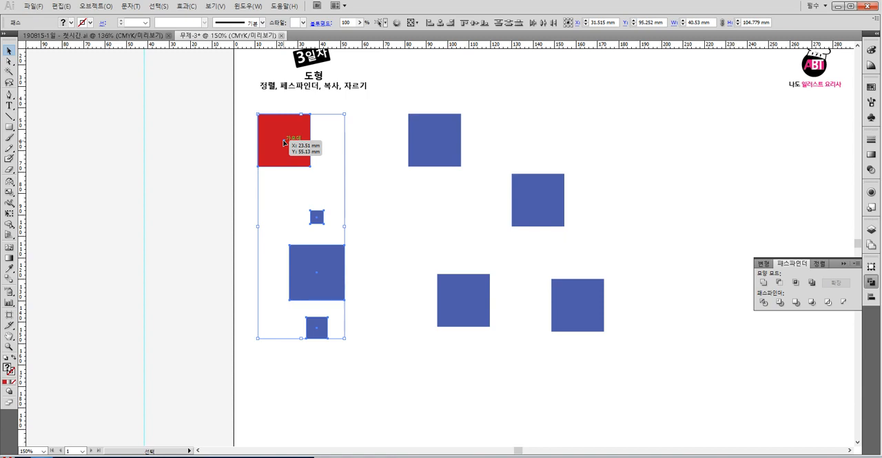
left_click_drag(348, 342, 284, 145)
left_click_drag(350, 364, 298, 157)
left_click(284, 142)
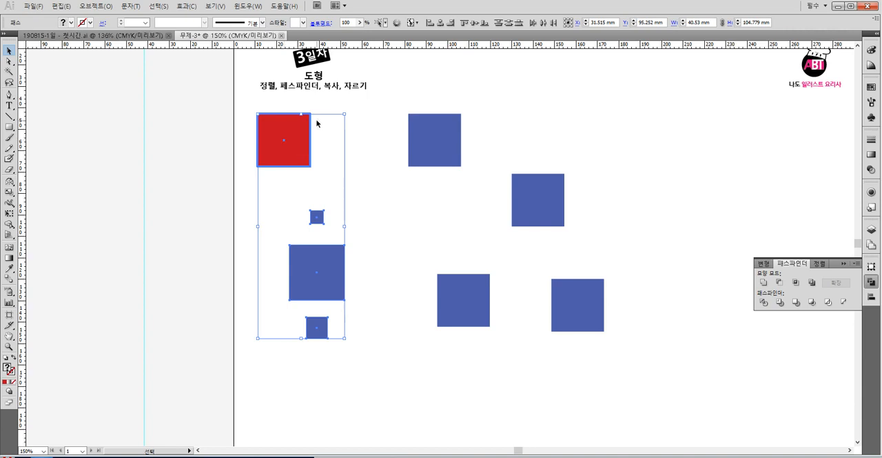
left_click(283, 142)
left_click(345, 167)
left_click(269, 151)
left_click(356, 212)
left_click_drag(350, 338, 237, 127)
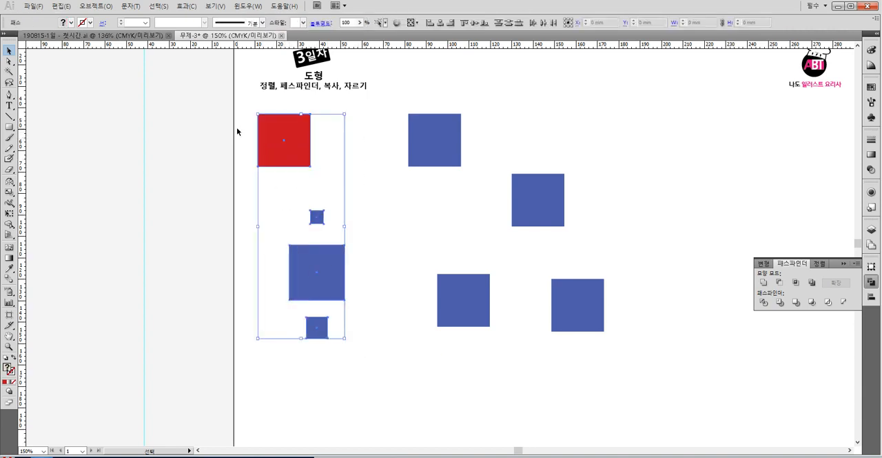
left_click(286, 144)
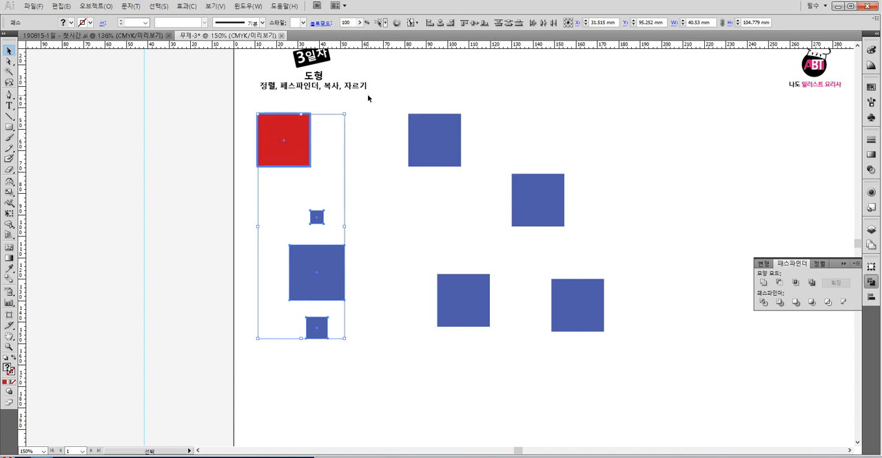
left_click(441, 22)
left_click(324, 258)
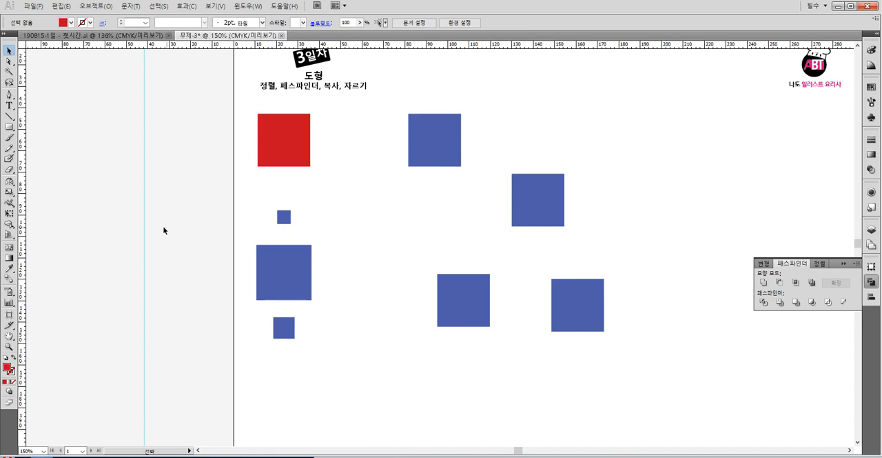
- Select all the red and blue squares and move them together about 55 mm to the right
left_click(9, 335)
left_click_drag(348, 214, 251, 243)
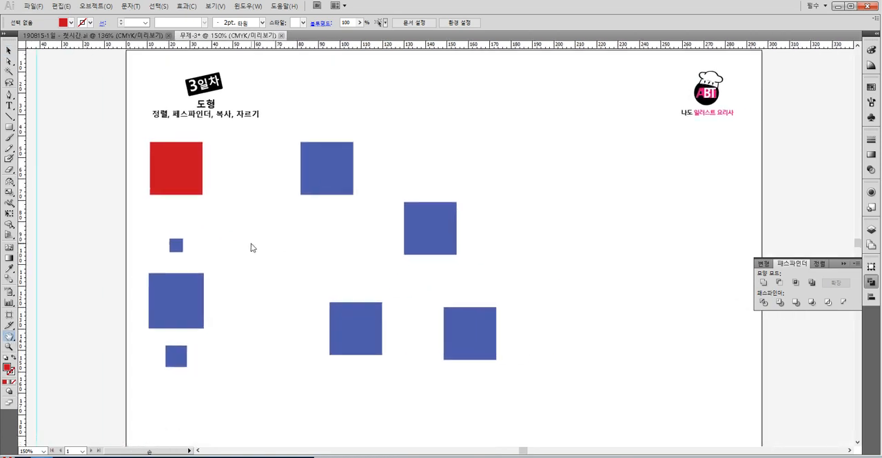
left_click(9, 51)
left_click_drag(130, 162, 207, 372)
left_click(140, 147)
left_click_drag(139, 142, 512, 358)
left_click_drag(185, 178, 302, 171)
left_click(380, 107)
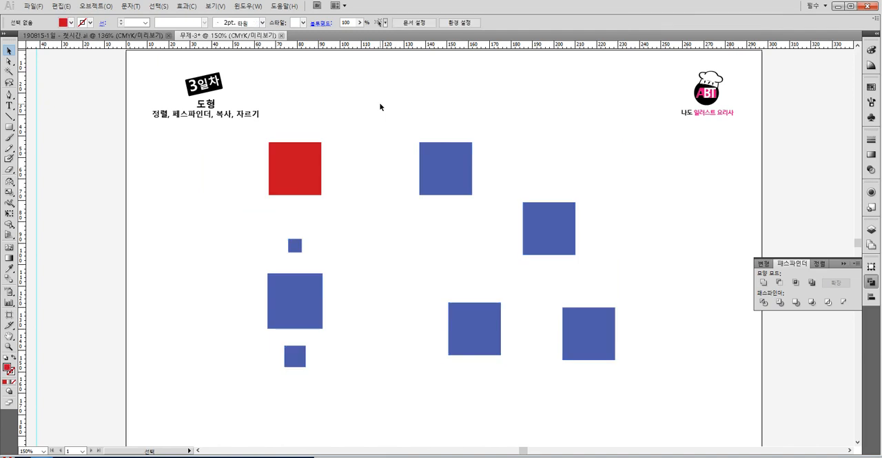
- Place the two upper blue squares in a row beside the red one, scaled to about 11 mm and 21 mm
left_click(432, 161)
left_click_drag(471, 144, 363, 164)
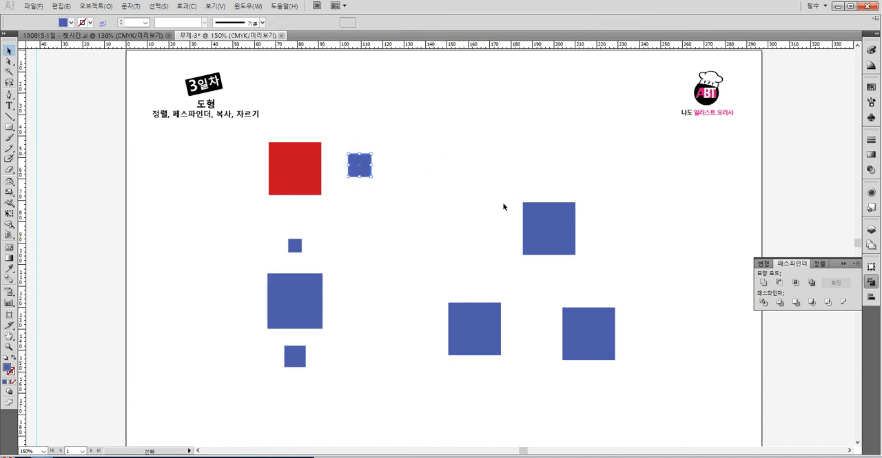
left_click_drag(522, 204, 399, 151)
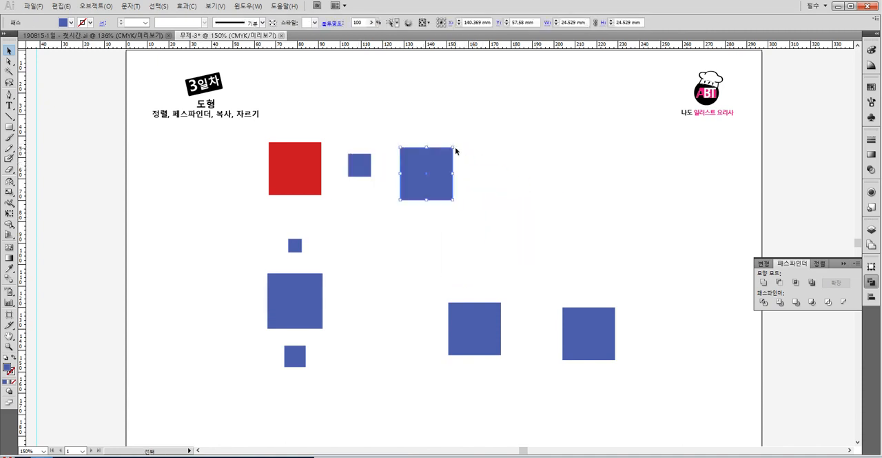
left_click_drag(456, 150, 449, 151)
left_click(450, 151)
- Fill the two blue squares beside the red one with teal
left_click_drag(363, 164, 360, 167)
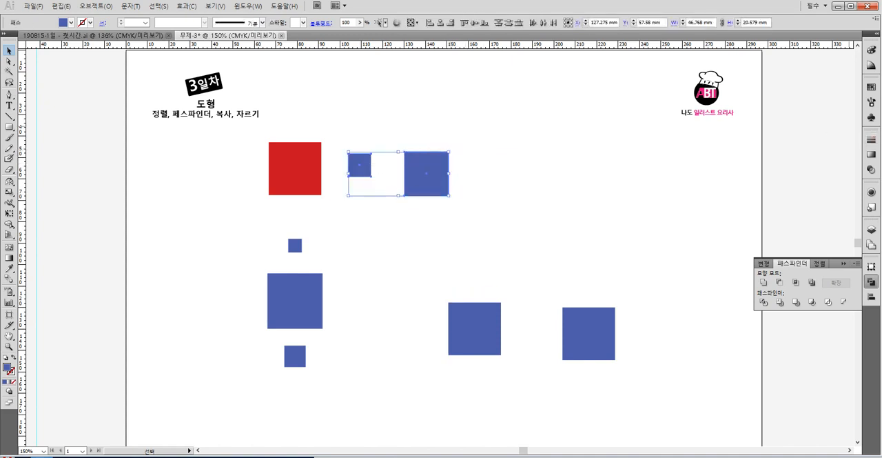
left_click(871, 88)
left_click(814, 100)
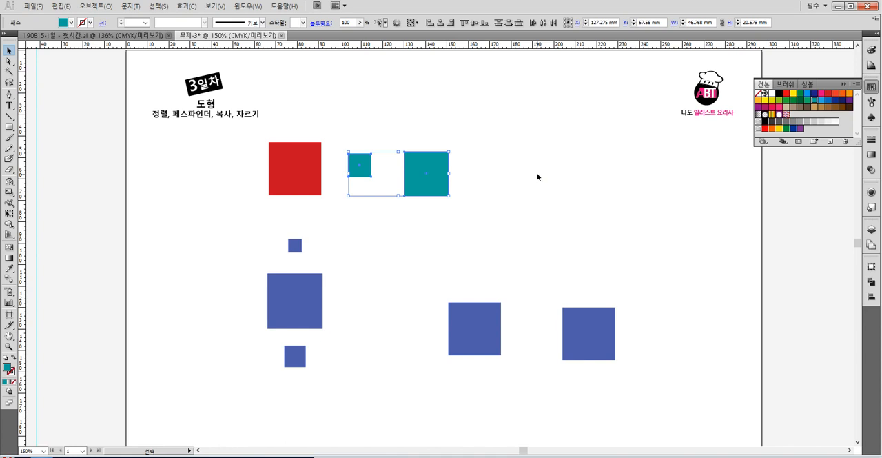
left_click(538, 175)
- Raise the larger teal square slightly and add a third teal square about 13 mm wide at the row's end
left_click_drag(425, 166, 365, 177)
left_click(503, 220)
left_click_drag(509, 215, 358, 168)
left_click(535, 190)
- Try aligning the three teal squares to the red key square's horizontal centre, and undo it
left_click_drag(535, 191, 318, 145)
left_click(298, 168)
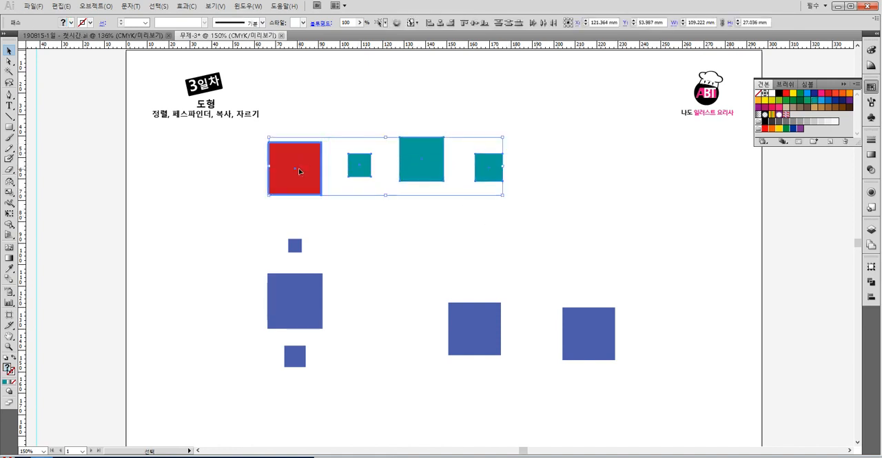
left_click(438, 26)
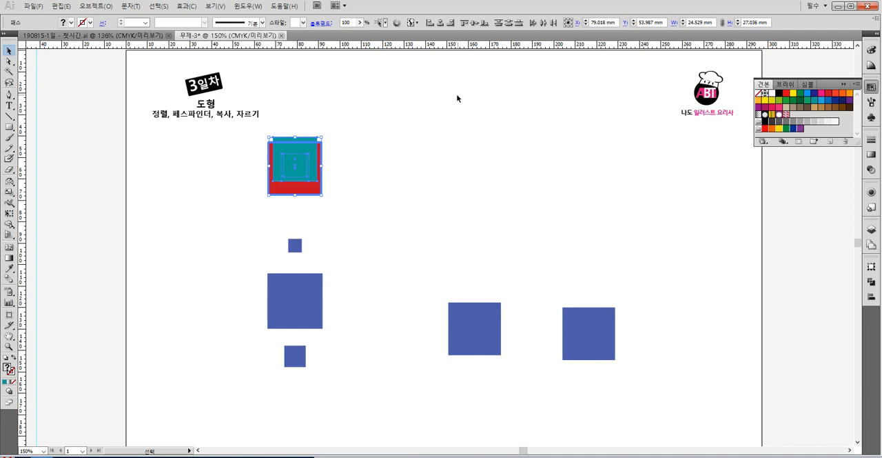
left_click(457, 174)
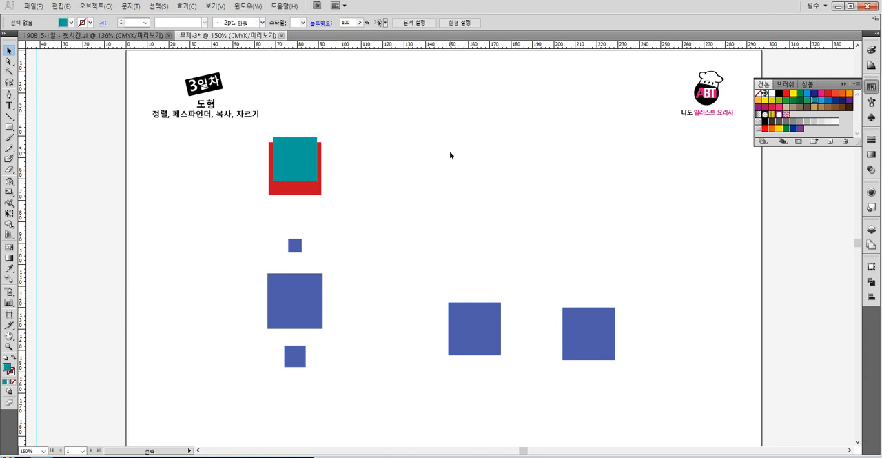
key("ctrl+z")
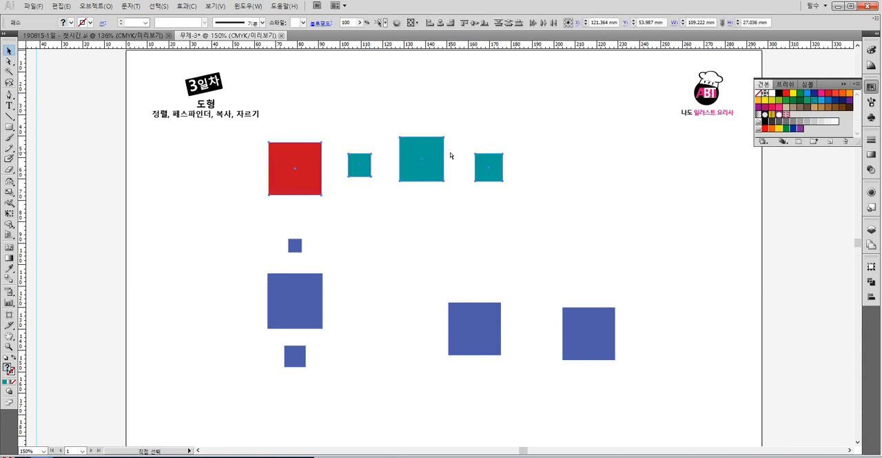
- Centre the three teal squares vertically on the red square, using the red square as the key object
left_click_drag(560, 173, 283, 160)
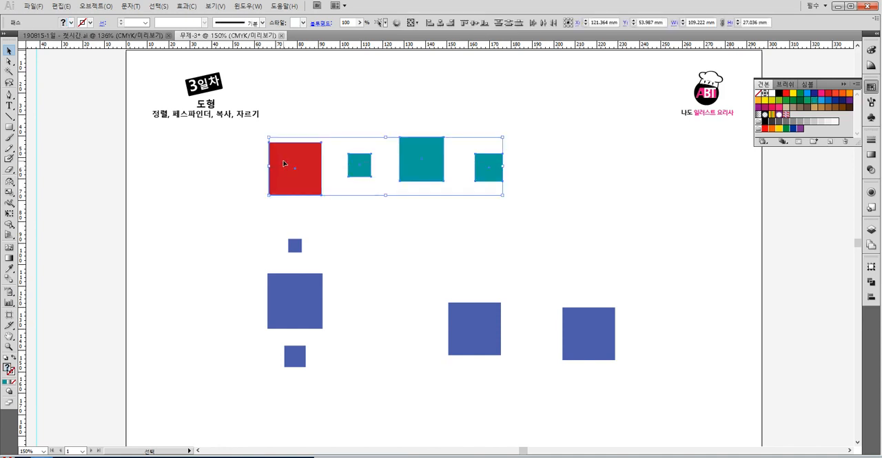
left_click(283, 160)
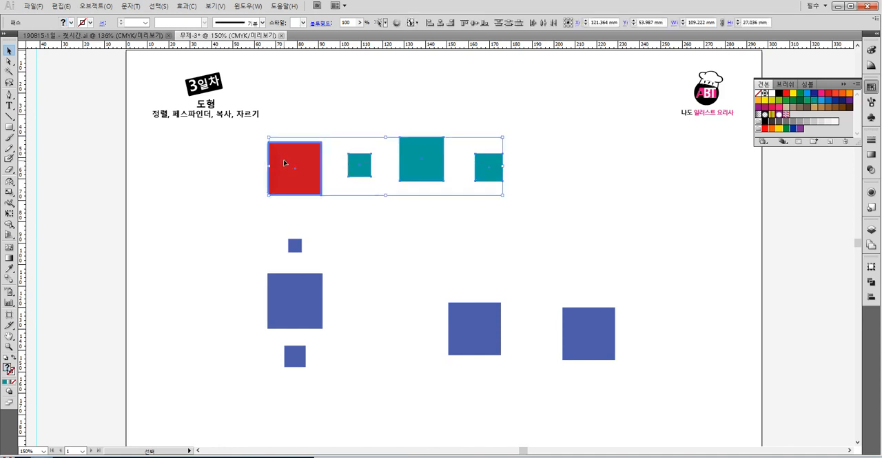
left_click(475, 25)
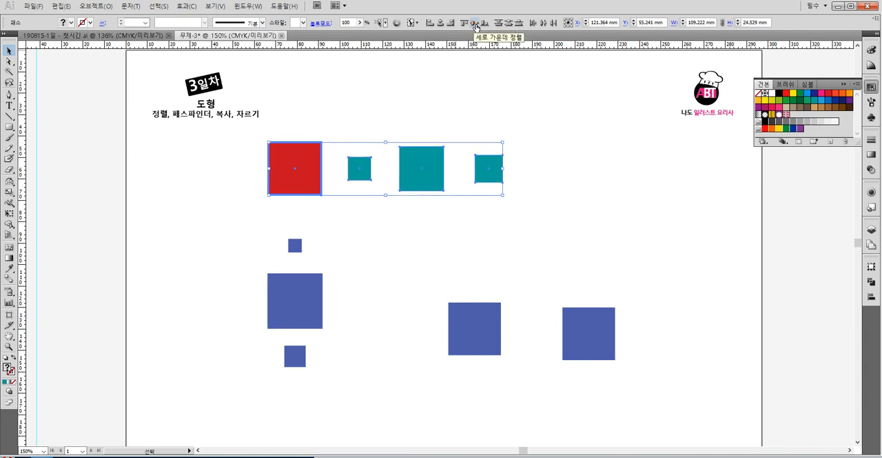
left_click(445, 122)
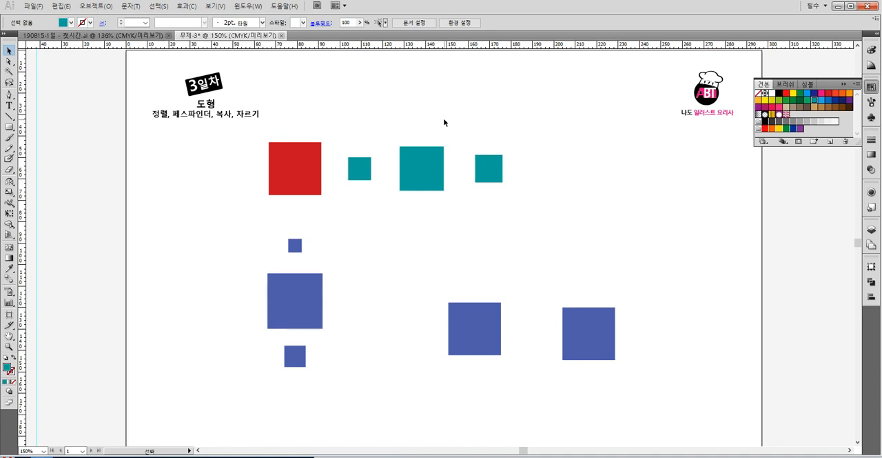
- Move the three teal squares individually closer to the red square, spaced in a row near its top edge
left_click_drag(517, 203, 296, 142)
left_click(327, 113)
left_click_drag(355, 171, 326, 156)
left_click_drag(396, 164, 360, 169)
left_click_drag(477, 165, 394, 155)
left_click(450, 140)
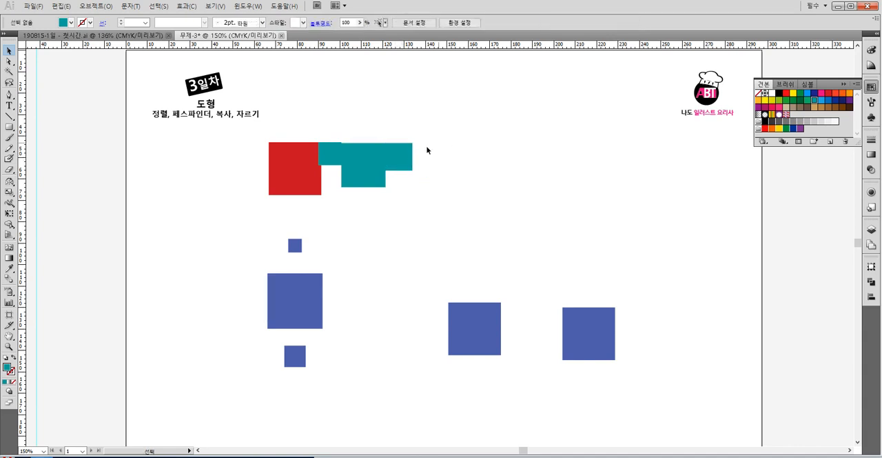
key("ctrl+z")
left_click_drag(428, 174, 401, 161)
left_click(447, 150)
left_click_drag(394, 157, 422, 157)
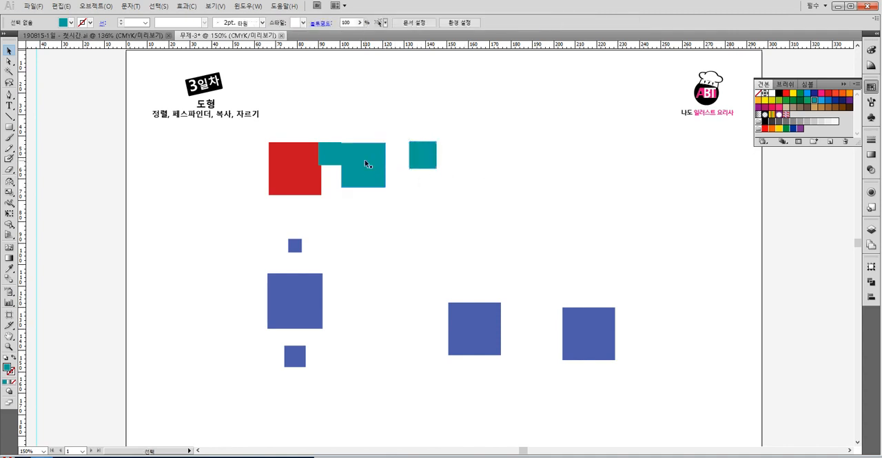
left_click_drag(367, 164, 340, 156)
- Align the top edges of the teal squares to the red square as the key object
left_click_drag(480, 167, 251, 156)
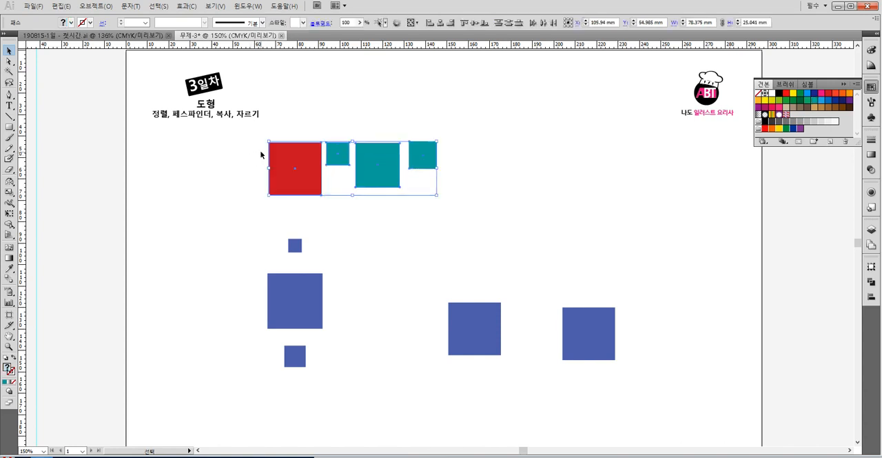
left_click(298, 147)
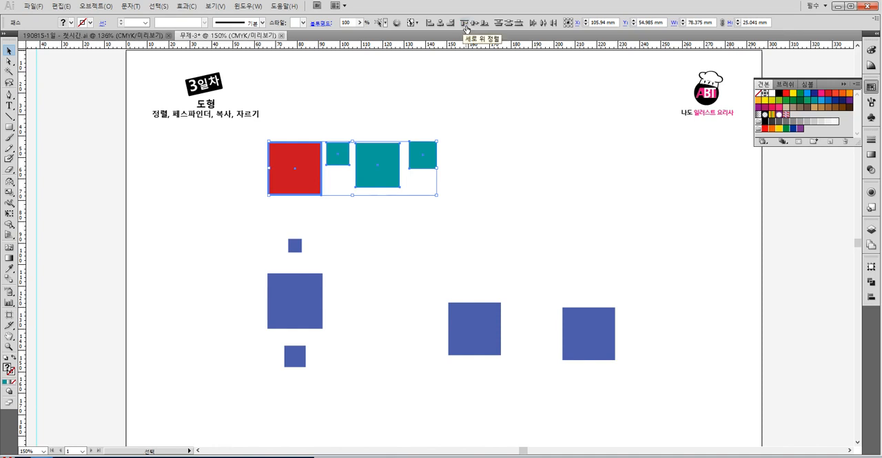
left_click(466, 29)
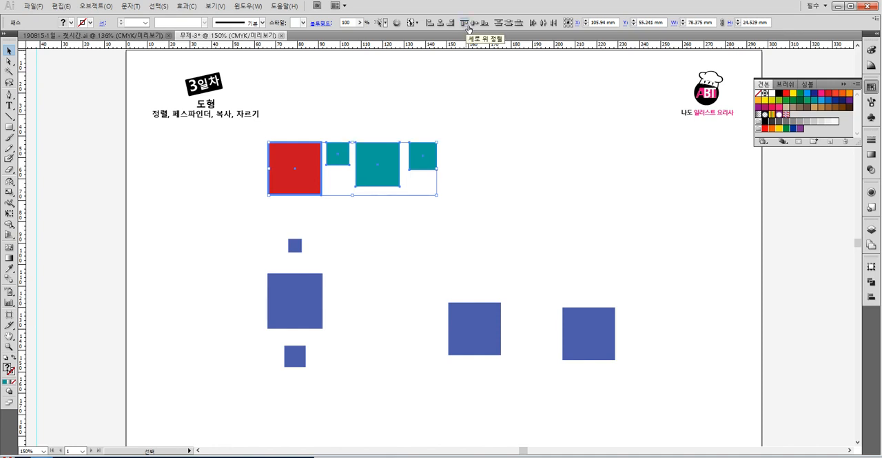
left_click(466, 124)
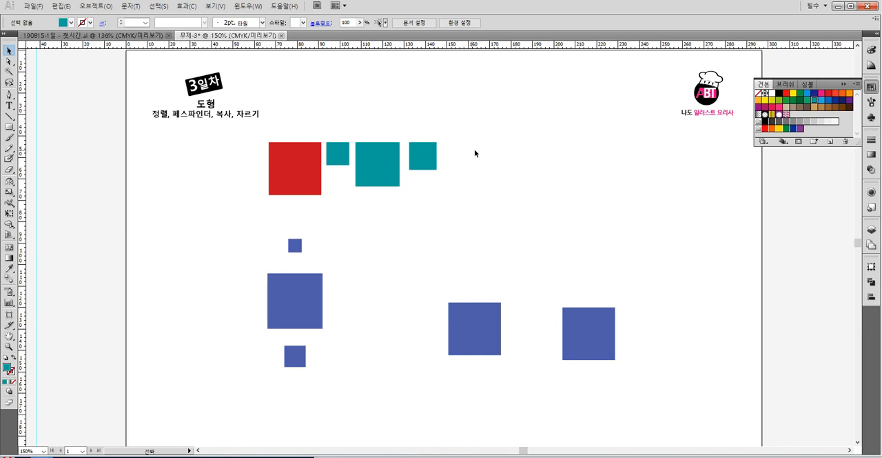
- Align the bottom edges of the red square and the three teal squares
left_click_drag(475, 156, 311, 170)
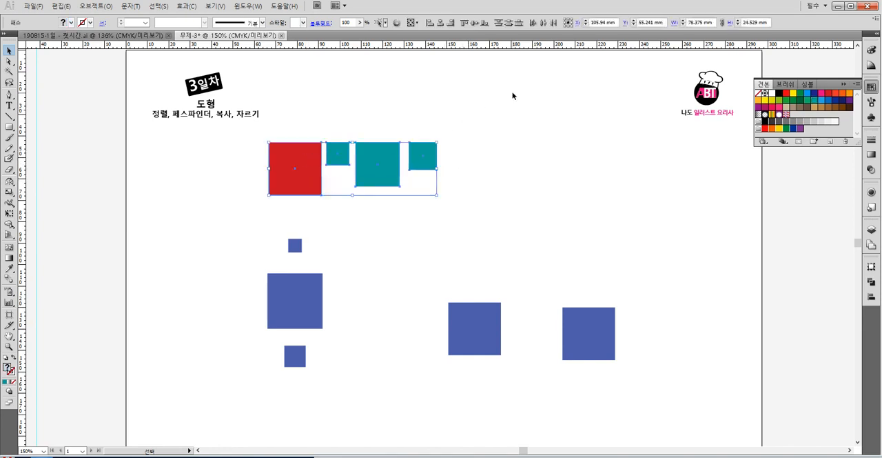
left_click(485, 28)
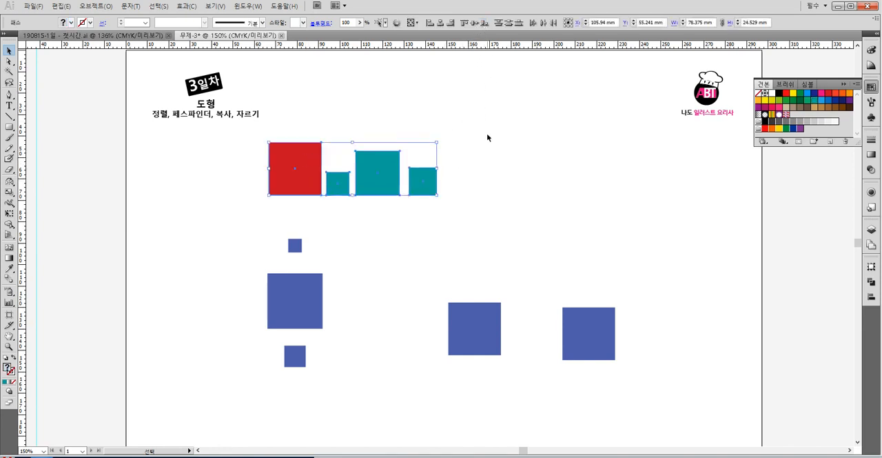
left_click(499, 151)
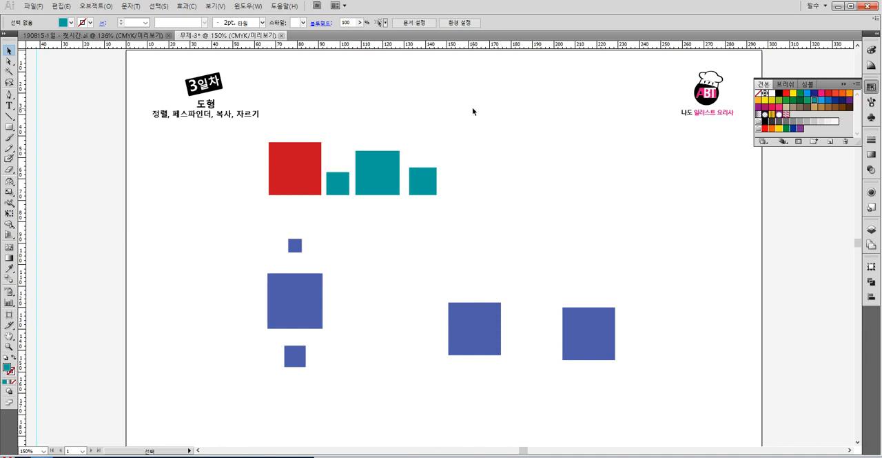
- Select the three teal squares together and move them away to the right of the red square
left_click_drag(480, 180, 313, 162)
left_click(473, 232)
left_click_drag(503, 236, 330, 177)
left_click_drag(337, 183, 379, 179)
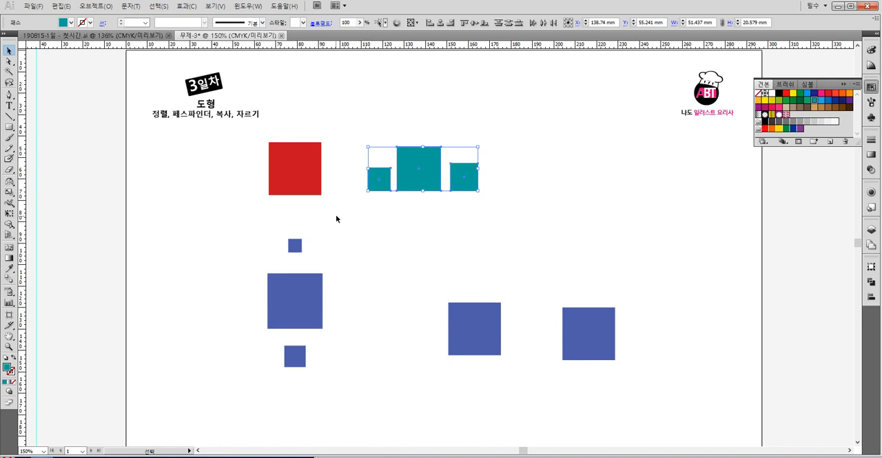
- Align the right edges of the three blue squares in the column to the red square as the key object
left_click(335, 216)
left_click(317, 288)
left_click_drag(374, 309, 288, 186)
left_click_drag(331, 365, 282, 177)
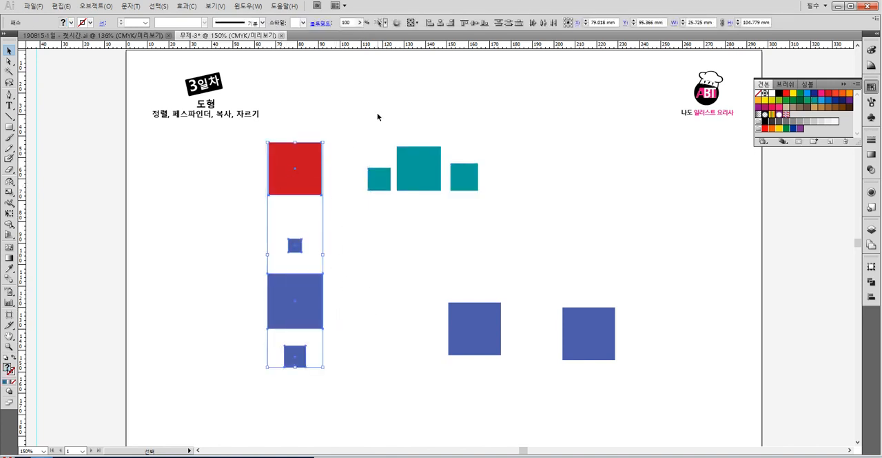
left_click(287, 173)
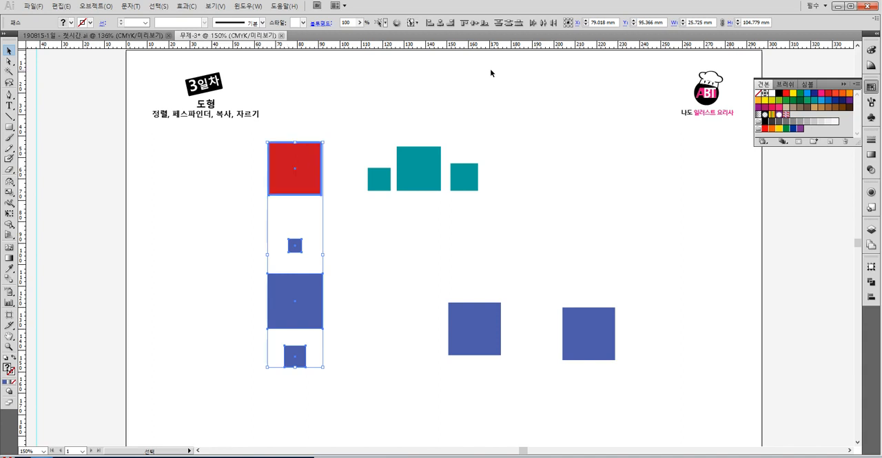
left_click(449, 23)
left_click(536, 148)
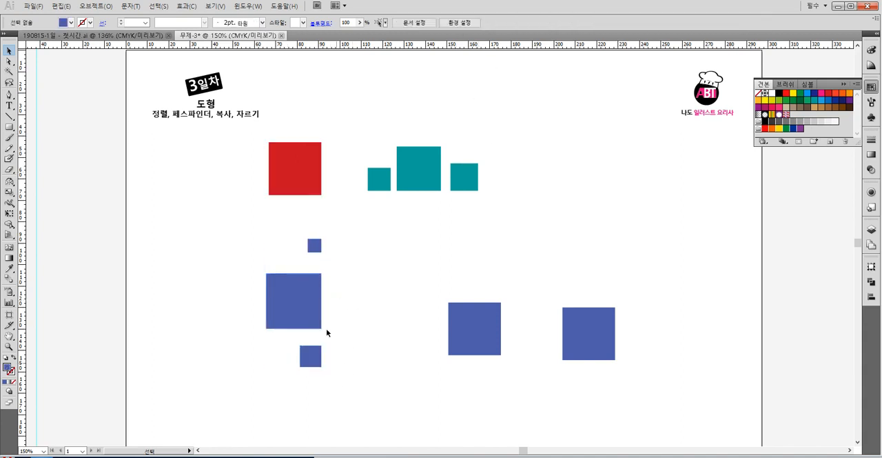
- Move the large teal square up and to the right, and draw another teal square below the teal row
left_click_drag(336, 376, 278, 158)
left_click(355, 125)
left_click_drag(410, 175, 495, 136)
left_click(10, 127)
left_click_drag(393, 216, 443, 267)
- Draw a teal circle about 40 mm wide right of the squares and add an overlapping yellow copy to its right
left_click_drag(10, 129, 45, 152)
left_click_drag(512, 187, 598, 273)
left_click(10, 51)
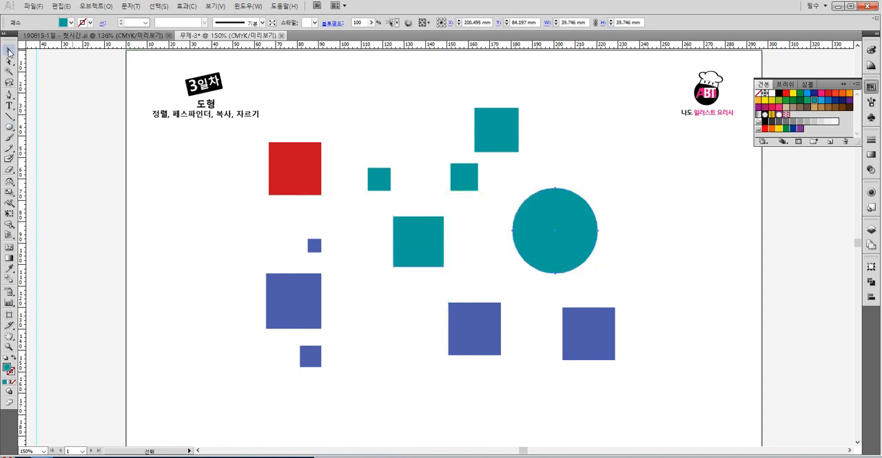
left_click(593, 144)
left_click_drag(573, 219, 628, 219)
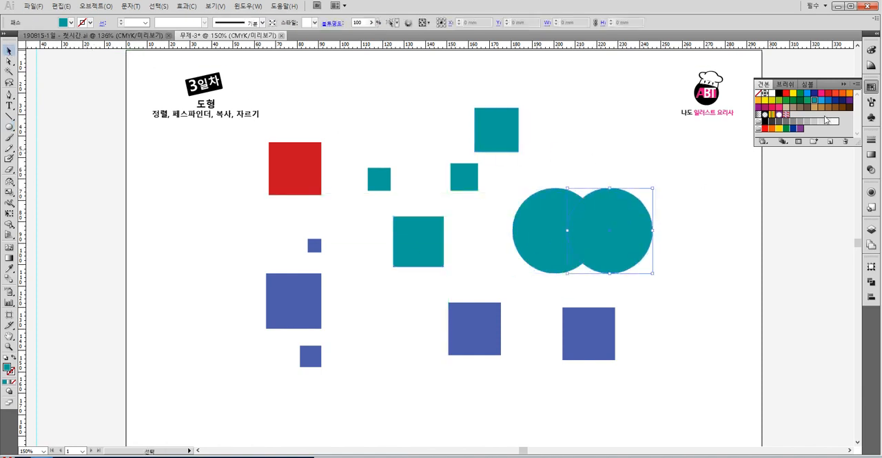
left_click(793, 93)
left_click(626, 126)
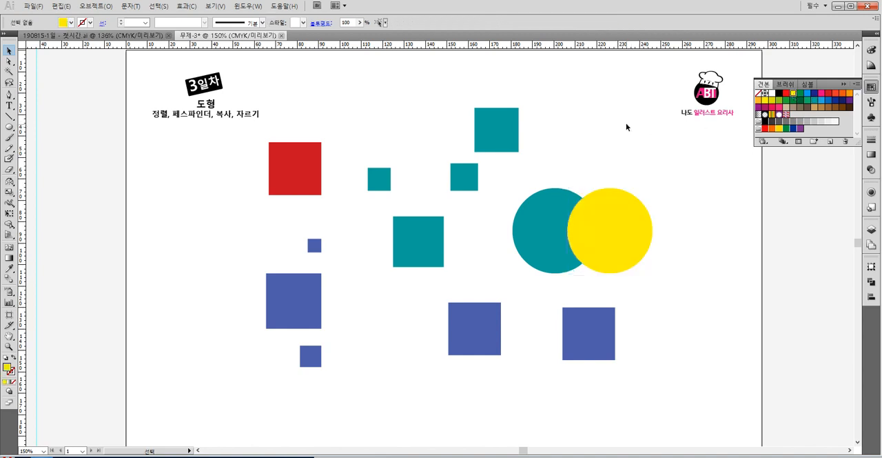
- Duplicate the yellow circle to the right with a slight overlap and fill the copy with green
left_click(536, 215)
left_click(618, 220)
left_click(706, 219)
left_click_drag(629, 227, 686, 229)
left_click(785, 100)
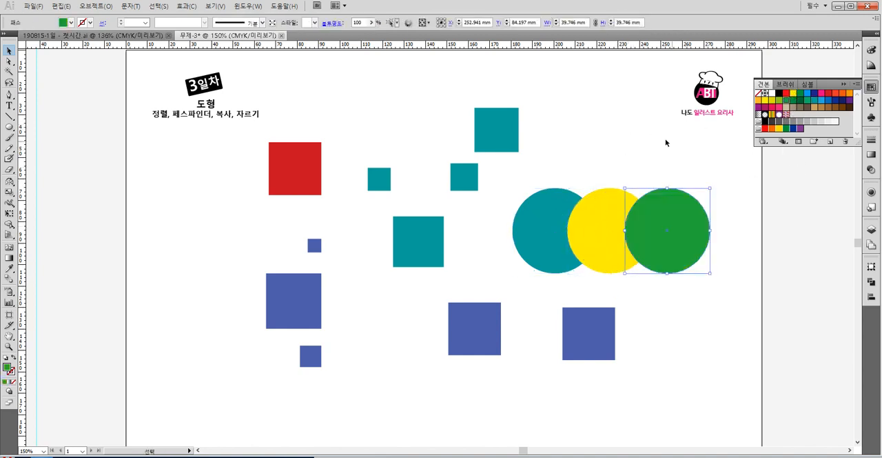
left_click(653, 124)
- Examine how the three overlapping circles select, together and individually, including with the Direct Selection tool
left_click_drag(509, 185, 656, 287)
left_click(696, 295)
left_click_drag(699, 308, 597, 157)
left_click(599, 154)
left_click(10, 62)
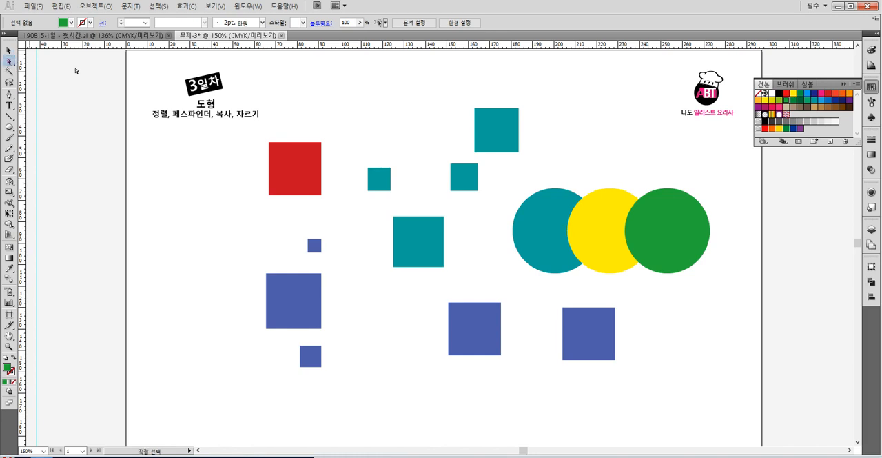
left_click(584, 226)
left_click(669, 230)
left_click(601, 217)
left_click(548, 214)
left_click(609, 213)
left_click(703, 214)
left_click(618, 220)
left_click(558, 211)
left_click(618, 211)
left_click(681, 214)
left_click(613, 214)
left_click(557, 212)
left_click(592, 216)
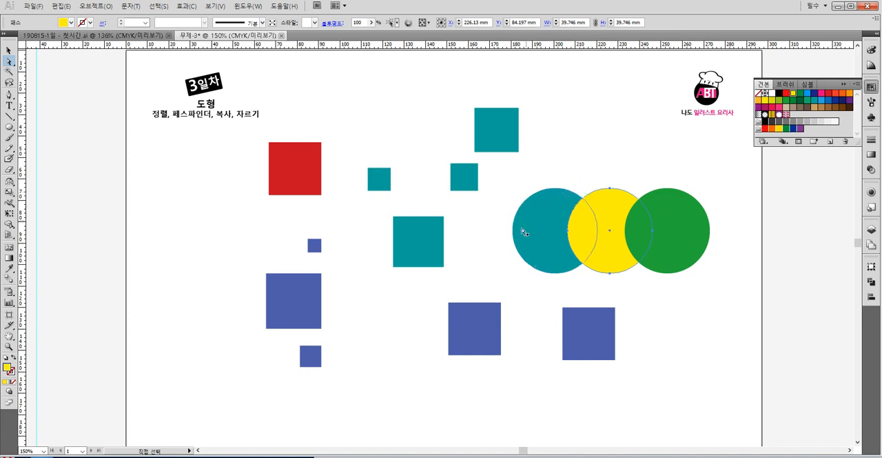
left_click(679, 205)
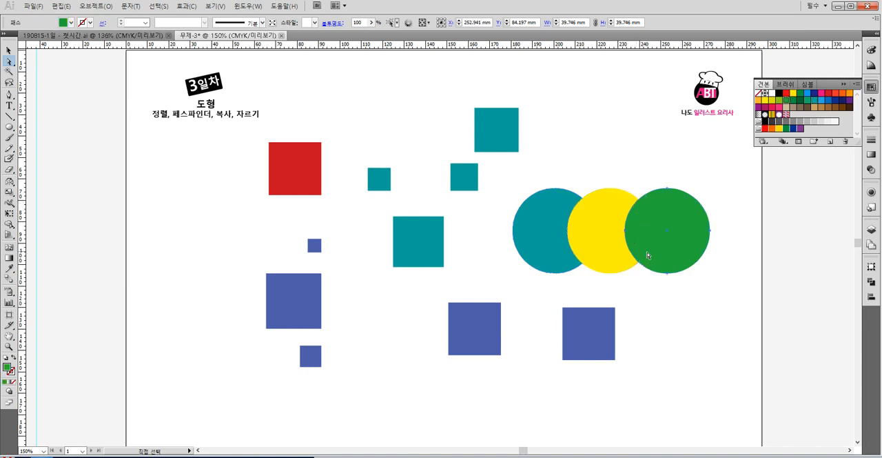
left_click(632, 144)
left_click(571, 226)
left_click(583, 163)
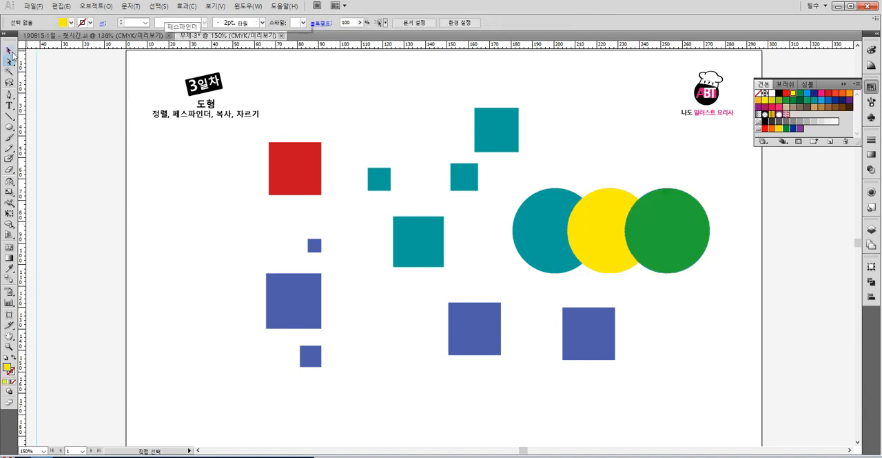
- Split the three overlapping circles along their intersections with the Pathfinder Divide operation
key("v")
left_click_drag(531, 178, 698, 246)
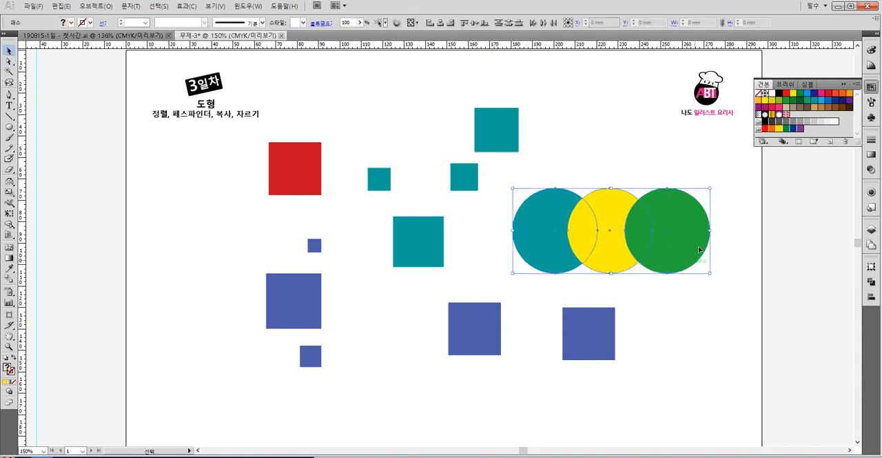
left_click(871, 284)
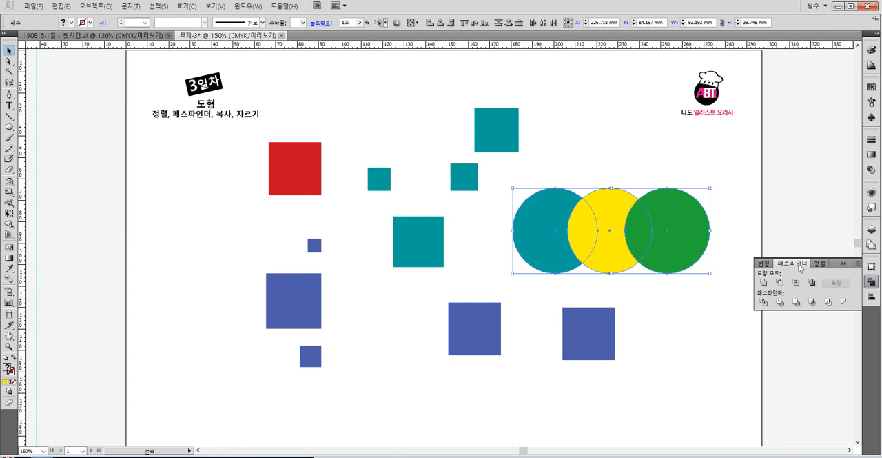
left_click(763, 303)
left_click(720, 305)
- Pull individual pieces out of the divided circles with the Direct Selection tool, undoing each move
left_click(9, 60)
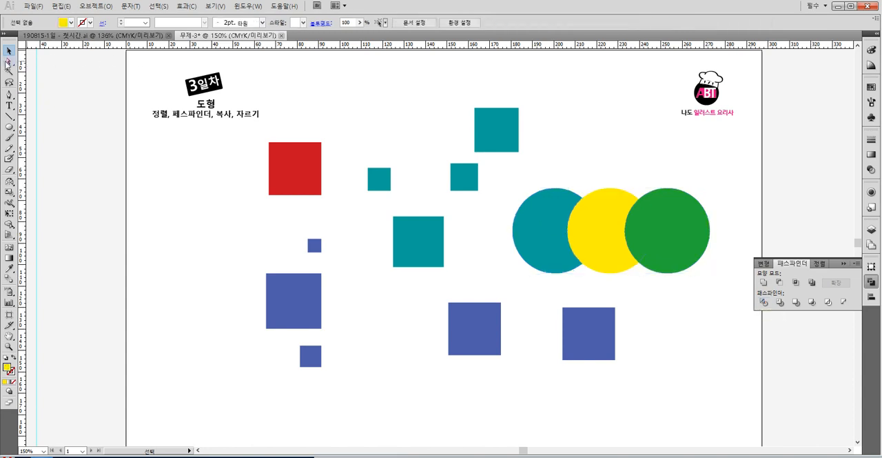
left_click_drag(579, 219, 608, 145)
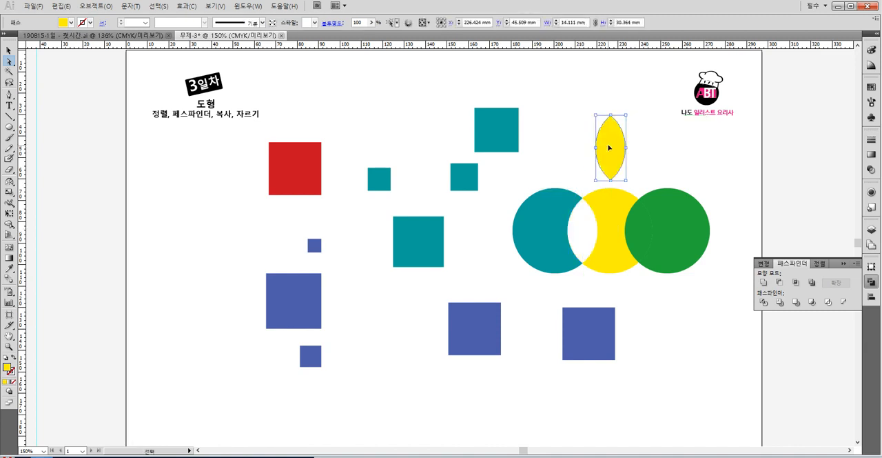
key("ctrl+z")
left_click_drag(639, 221, 641, 144)
key("ctrl+z")
left_click_drag(677, 207, 729, 204)
key("ctrl+z")
left_click_drag(592, 226, 642, 290)
key("ctrl+z")
left_click_drag(611, 207, 650, 159)
key("ctrl+z")
left_click_drag(540, 217, 468, 256)
key("ctrl+z")
left_click(629, 301)
left_click_drag(612, 248, 650, 297)
key("ctrl+z")
left_click_drag(639, 224, 672, 286)
key("ctrl+z")
left_click_drag(624, 215, 660, 260)
key("ctrl+z")
- Scale the divided circle group down to about half its size and place it higher on the page
left_click(375, 89)
left_click(8, 50)
left_click(604, 229)
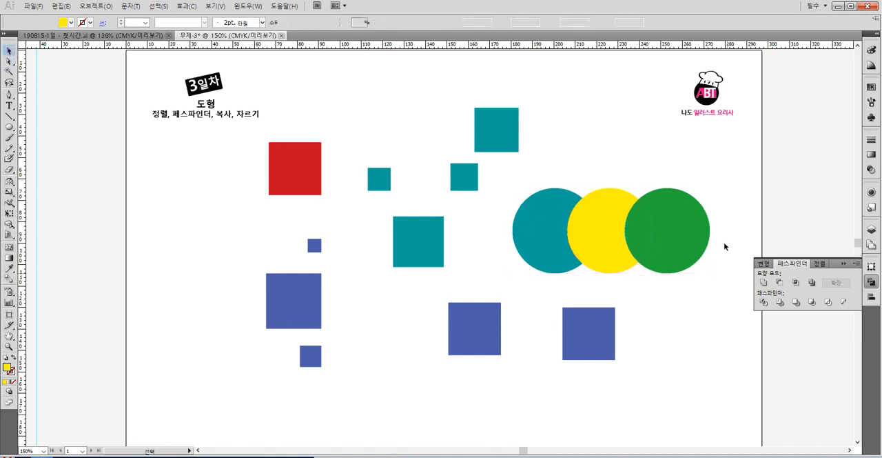
left_click_drag(709, 188, 641, 144)
left_click(695, 173)
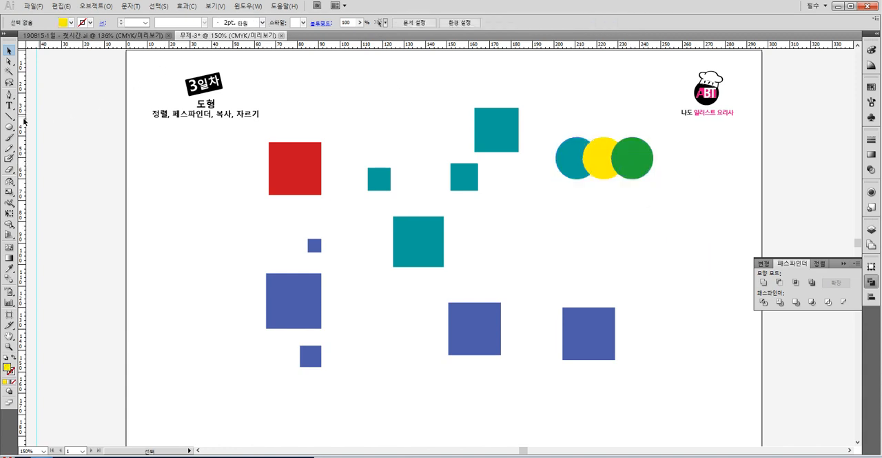
- Draw a yellow rounded square below the circles and arrange it with an overlapping copy offset diagonally
left_click_drag(7, 130, 44, 140)
left_click_drag(532, 220, 590, 277)
left_click(8, 50)
mouse_move(561, 245)
left_mouse_down()
mouse_move(605, 245)
mouse_move(597, 211)
mouse_move(557, 258)
left_mouse_up()
left_click(669, 219)
left_click(598, 224)
left_click(680, 217)
left_click_drag(610, 217, 599, 232)
left_click(686, 205)
- Move the small teal square nearest the upper large teal square so that it overlaps that square's lower-left corner
left_click_drag(475, 182, 474, 138)
left_click(503, 174)
left_click(516, 195)
left_click_drag(501, 166, 523, 207)
left_click(523, 199)
key("ctrl+z")
left_click(498, 199)
left_click(492, 128)
left_click(473, 151)
left_click(498, 138, "shift")
left_click(510, 173)
- Fill the upper large teal square with green and the small square overlapping it with yellow
left_click(503, 123)
left_click(10, 61)
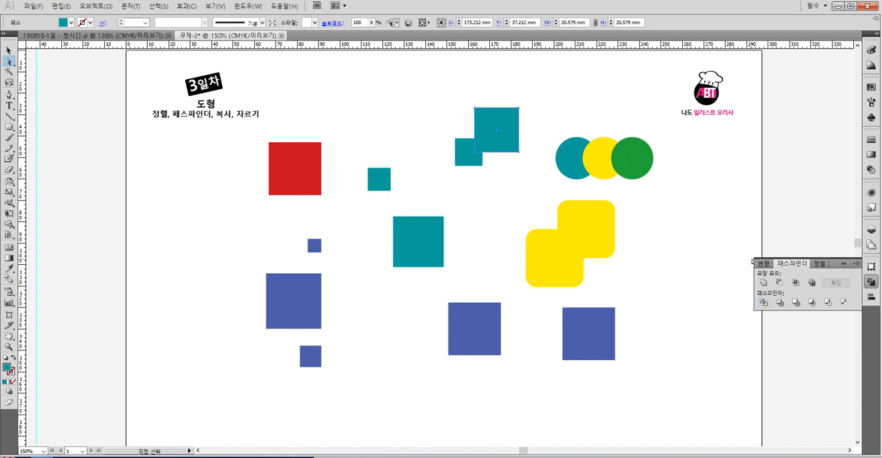
left_click(9, 50)
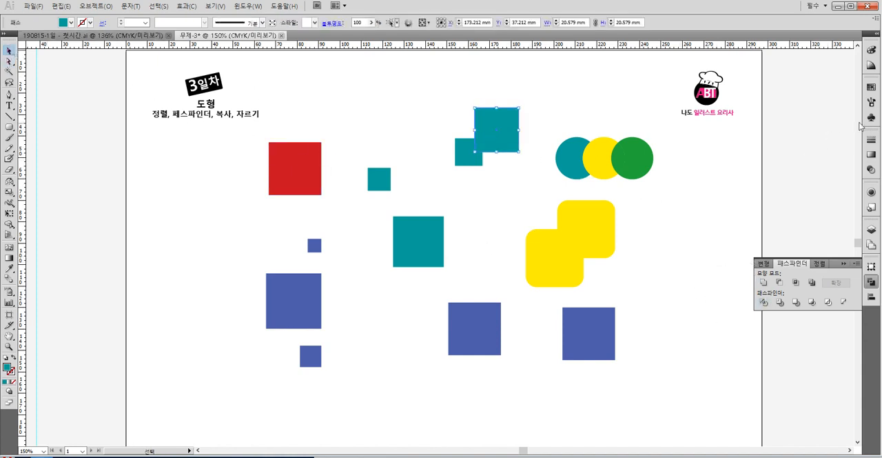
left_click(871, 87)
left_click(778, 107)
left_click(462, 155)
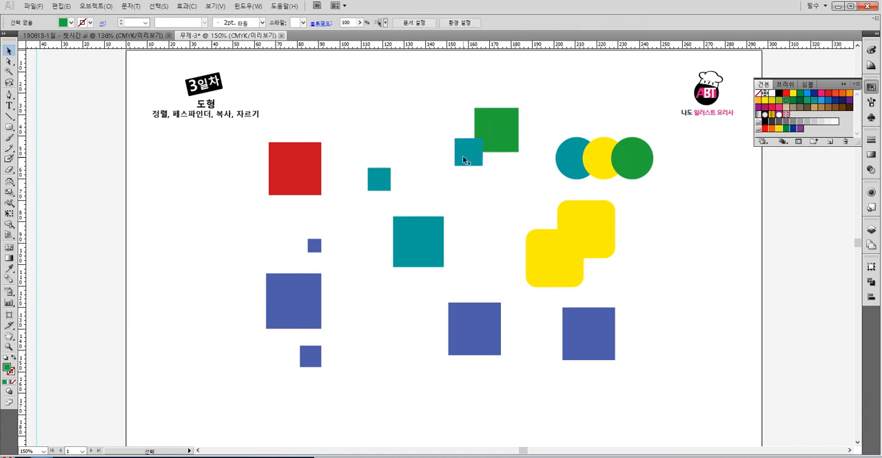
left_click(763, 102)
left_click(433, 98)
- Unite the overlapping green and yellow squares into a single shape
left_click_drag(457, 137, 457, 137)
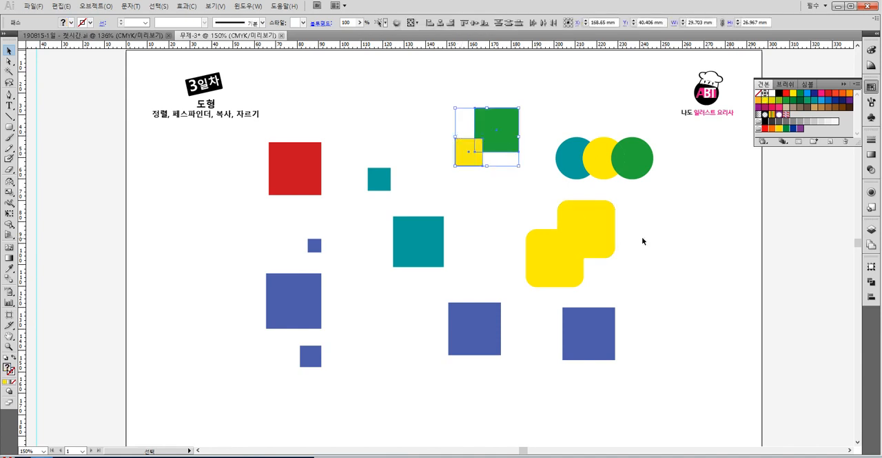
left_click(871, 282)
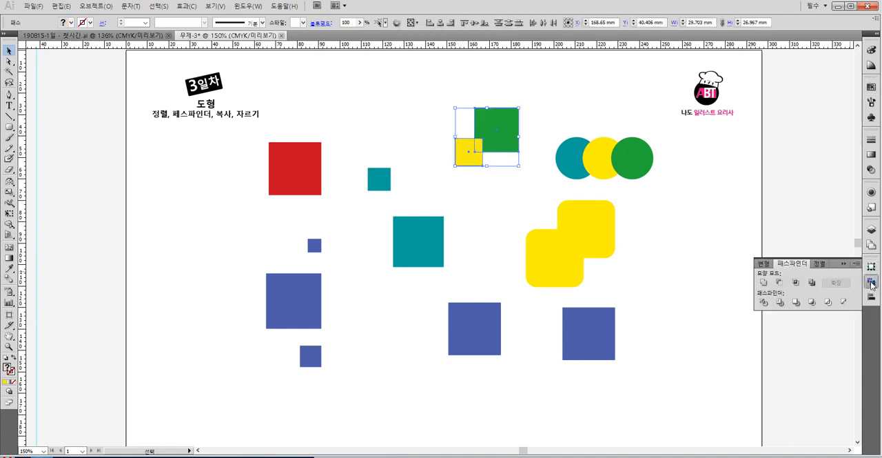
left_click(794, 231)
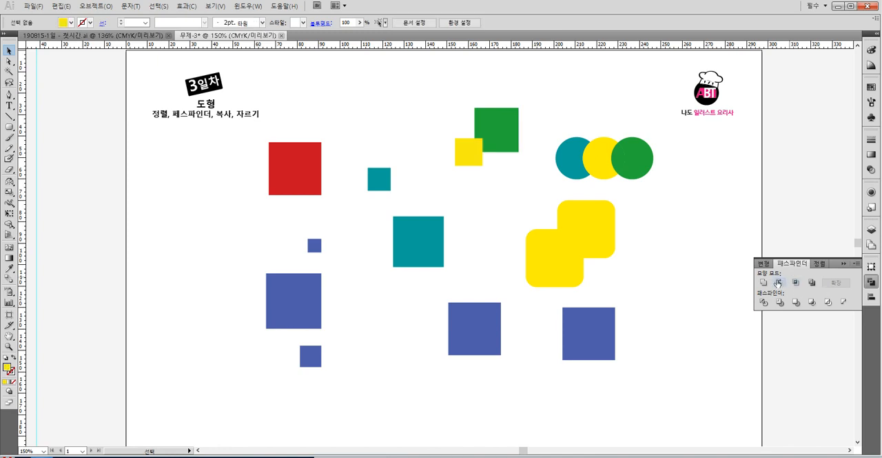
left_click_drag(511, 180, 463, 131)
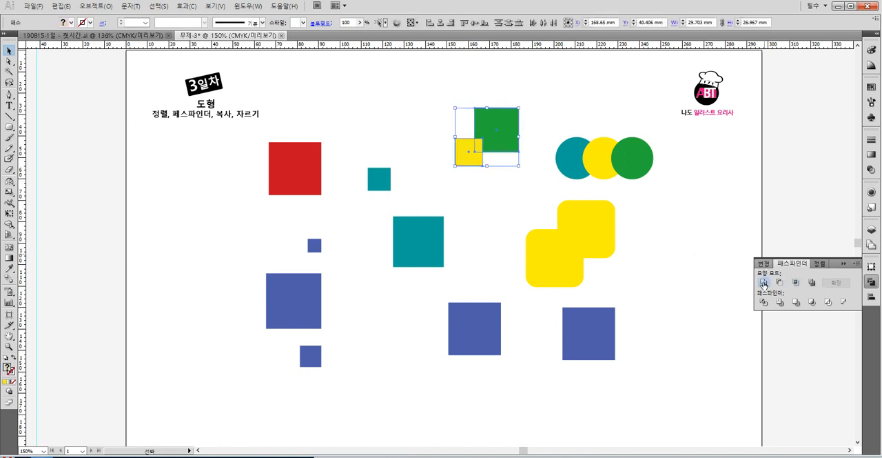
left_click(764, 283)
left_click(516, 193)
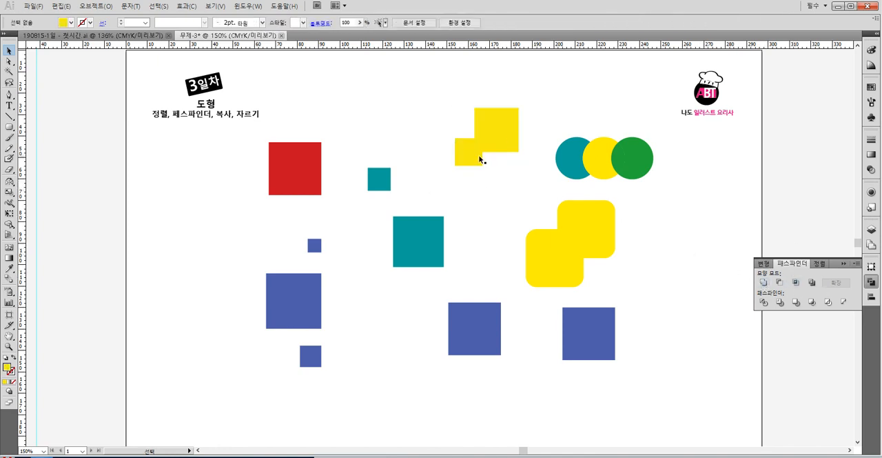
- Move the united yellow shape and the divided circle group to the left, undoing each move
left_click(507, 147)
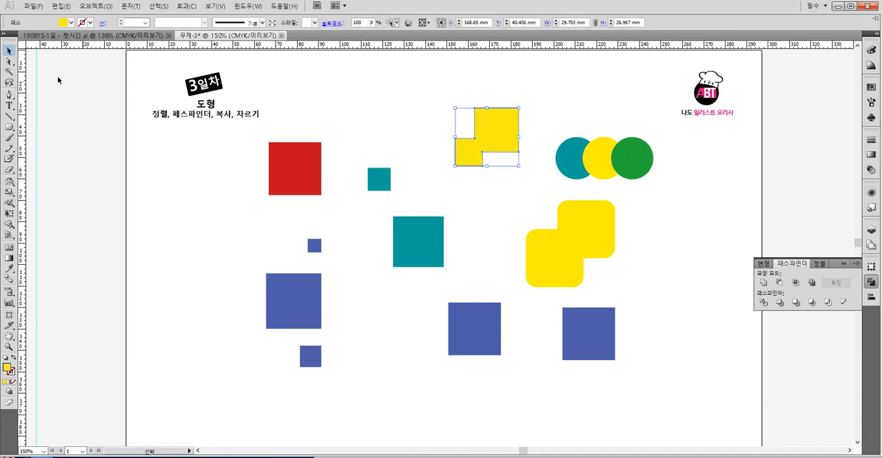
left_click_drag(481, 131, 323, 132)
key("ctrl+z")
left_click_drag(575, 159, 506, 158)
key("ctrl+z")
left_click(578, 111)
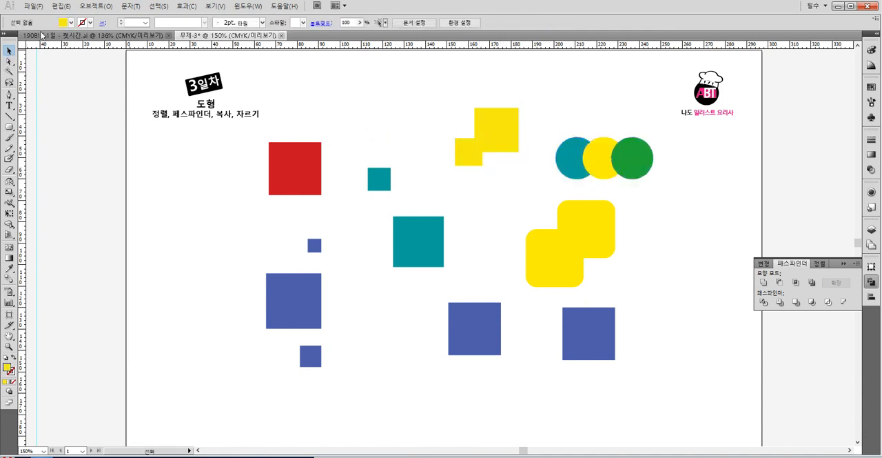
- Pull individual pieces of the divided circles out of the group with Direct Selection, undoing each move
left_click(9, 62)
left_click_drag(591, 157, 565, 113)
key("ctrl+z")
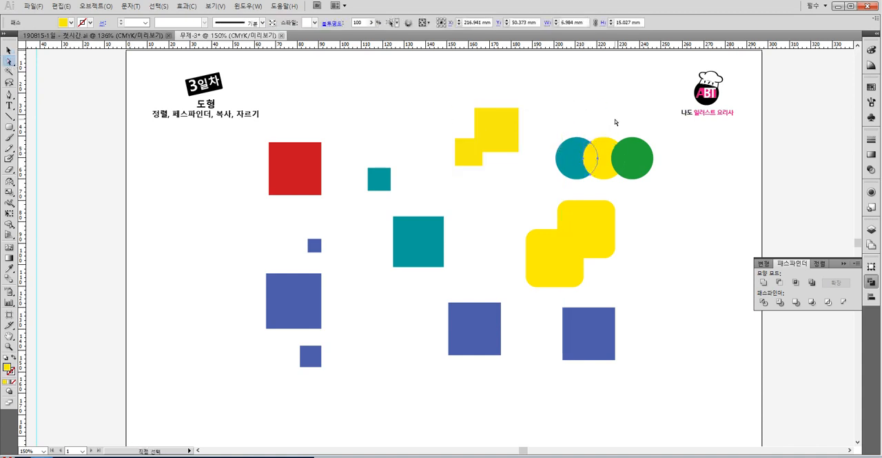
left_click_drag(574, 159, 533, 174)
key("ctrl+z")
left_click_drag(600, 155, 618, 107)
key("ctrl+z")
left_click_drag(619, 158, 676, 170)
key("ctrl+z")
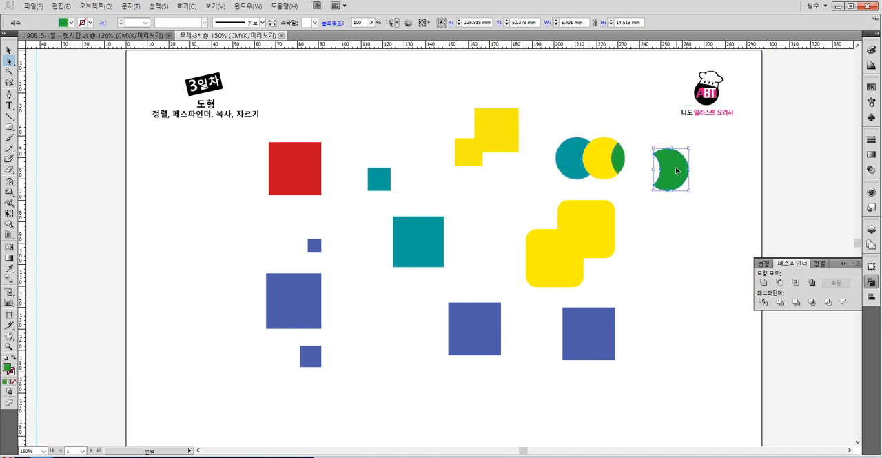
key("ctrl+z")
left_click(510, 91)
key("v")
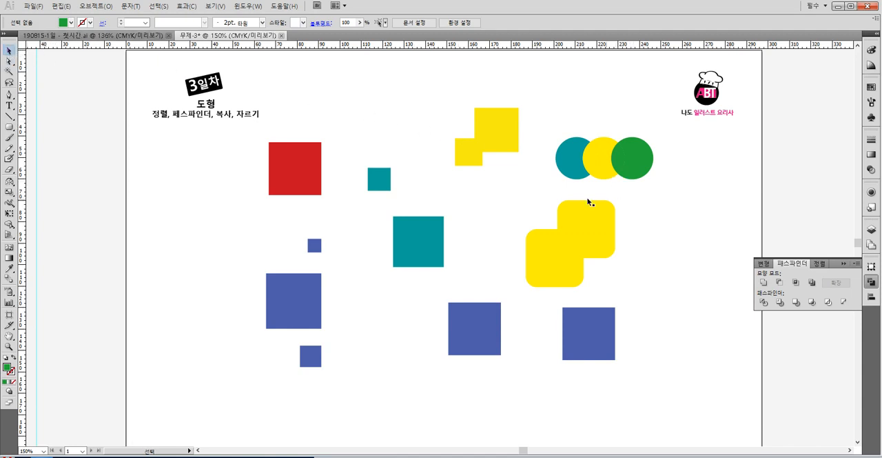
- Draw a yellow rounded square about 16 mm wide beside the large overlapping rounded pair
left_click_drag(447, 129, 540, 119)
left_click(563, 104)
mouse_move(10, 127)
left_mouse_down()
mouse_move(55, 154)
mouse_move(52, 140)
left_mouse_up()
left_click_drag(649, 211, 683, 246)
key("v")
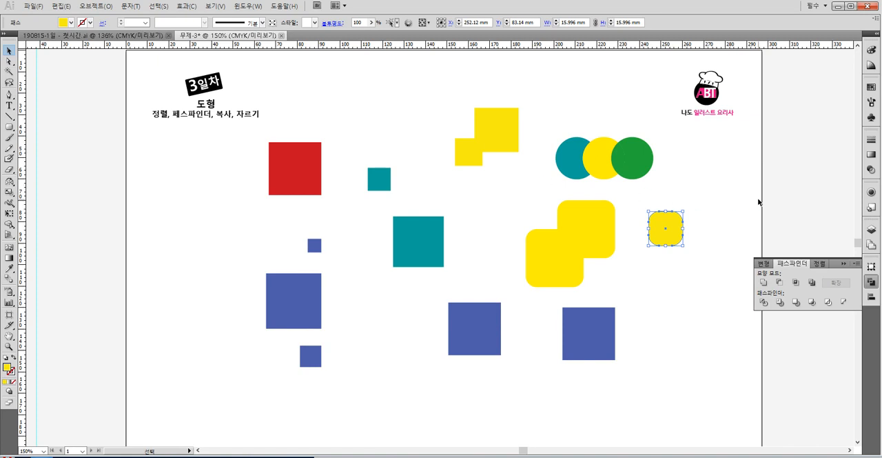
- Add two smaller copies of the rounded square, about 13 mm and 9 mm wide, overlapping around its lower-left corner
left_click(705, 207)
left_click_drag(666, 228, 690, 284)
left_click(742, 201)
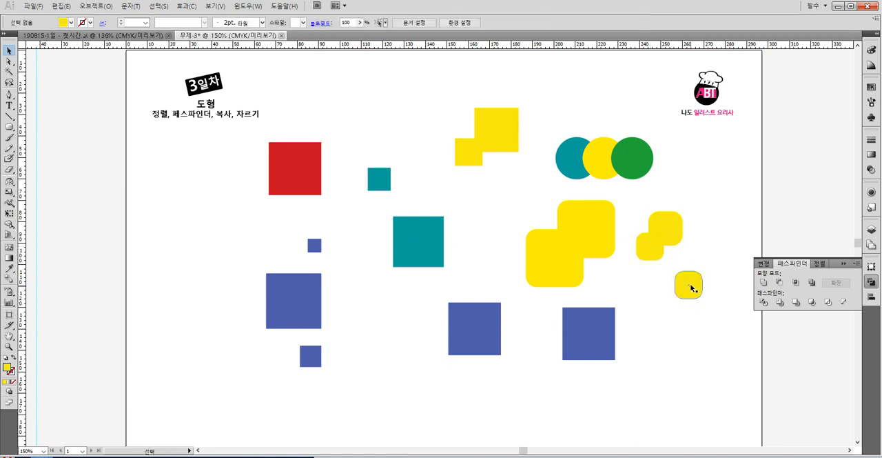
left_click(706, 262)
left_click_drag(687, 288, 663, 251)
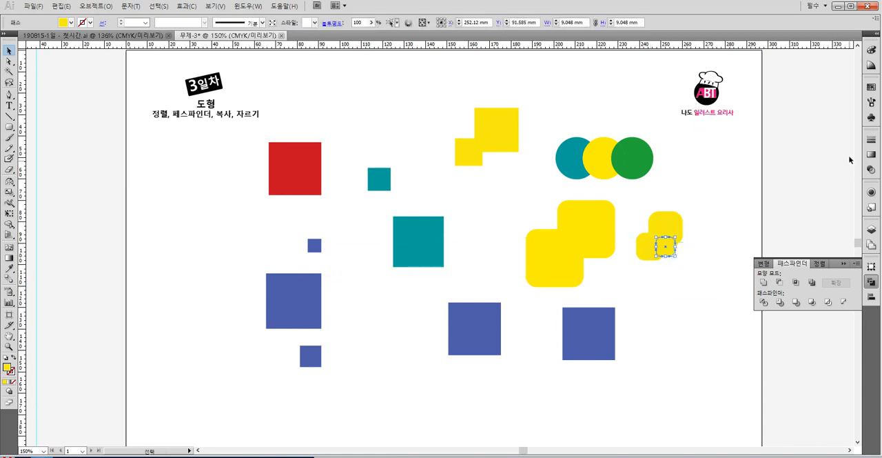
- Fill the smallest rounded square with dark green and reposition it over the lower edge of the other two
left_click(871, 88)
left_click(872, 89)
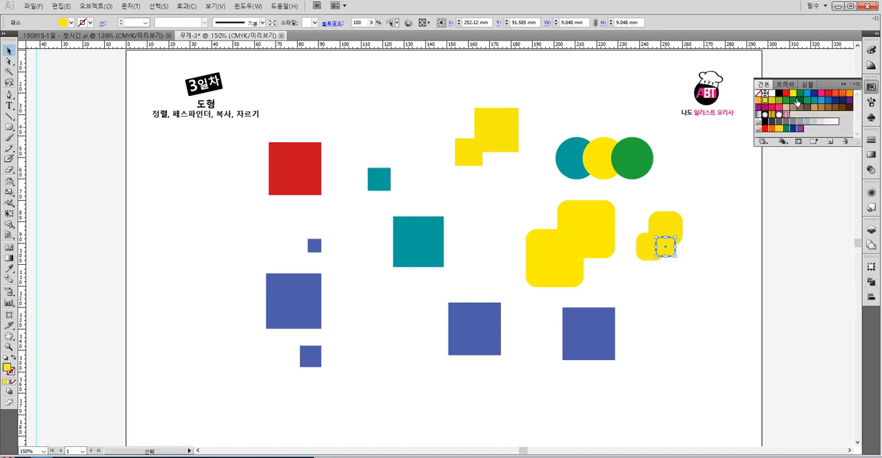
left_click(796, 100)
left_click_drag(673, 247, 668, 230)
- Try to intersect the three small rounded squares, and move the green one down away from the yellow pair
left_click_drag(689, 278, 645, 228)
left_click(869, 280)
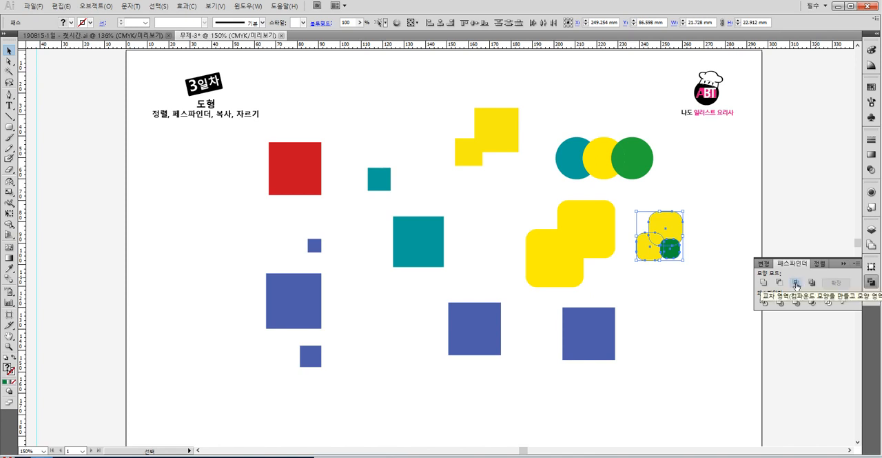
left_click(796, 284)
left_click(707, 220)
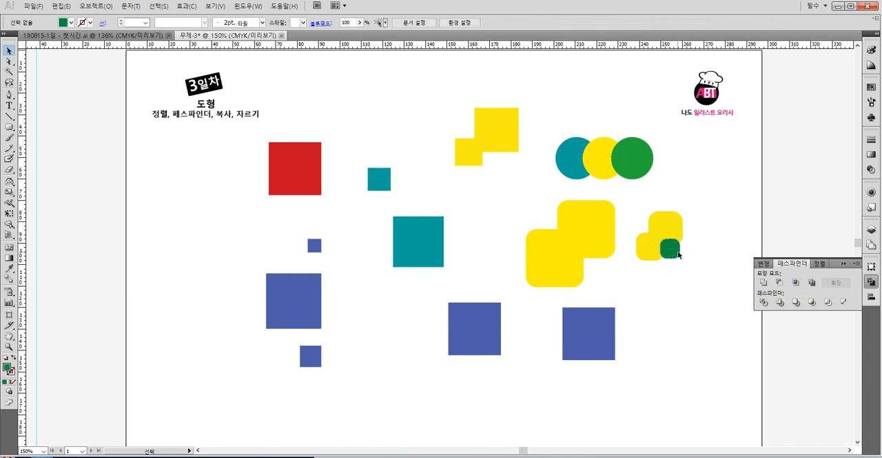
left_click_drag(679, 255, 703, 299)
- Intersect the two small yellow rounded squares and undo the operation
left_click(659, 221)
left_click_drag(689, 262, 651, 223)
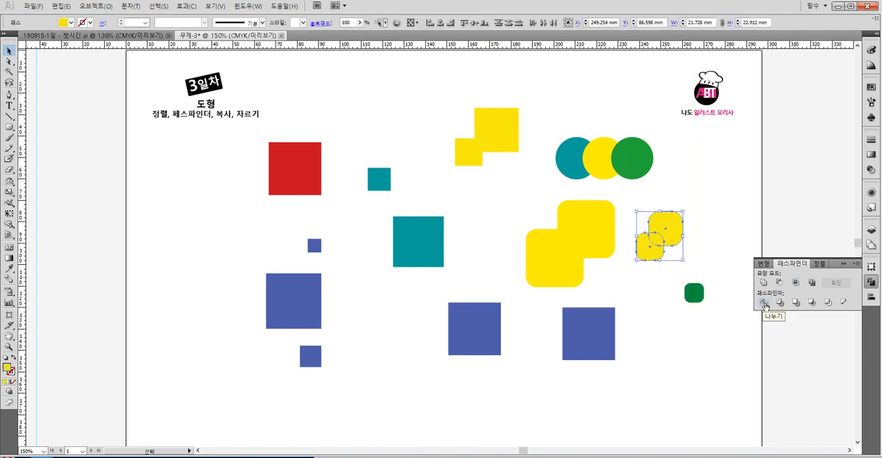
left_click_drag(696, 268, 655, 231)
left_click(795, 282)
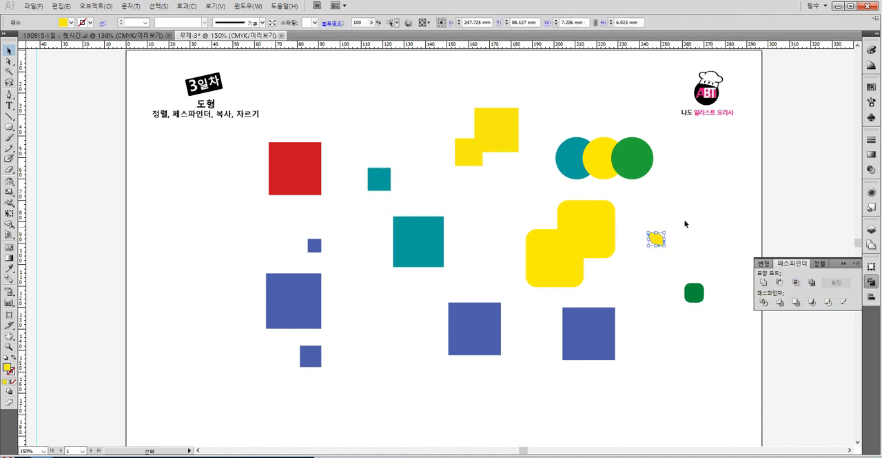
left_click(674, 199)
key("ctrl+z")
left_click_drag(699, 256, 644, 229)
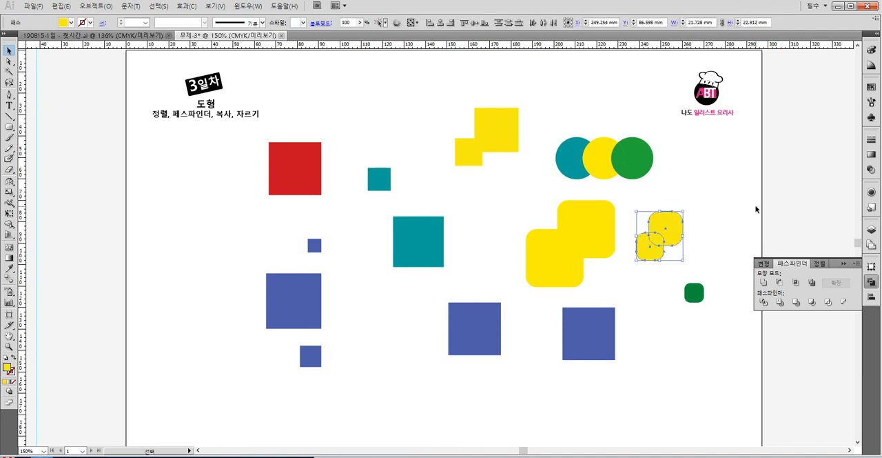
left_click(755, 209)
- Fill the smaller of the two yellow rounded squares with blue and intersect it with the larger one
left_click(662, 250)
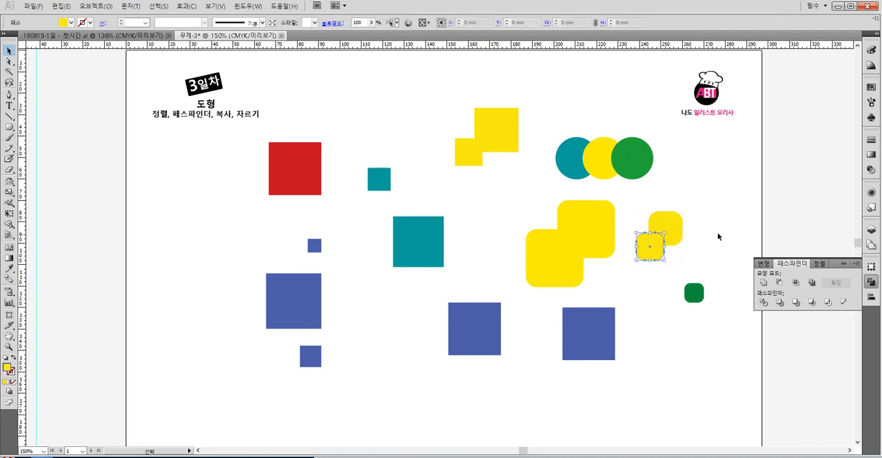
left_click(872, 88)
left_click(828, 104)
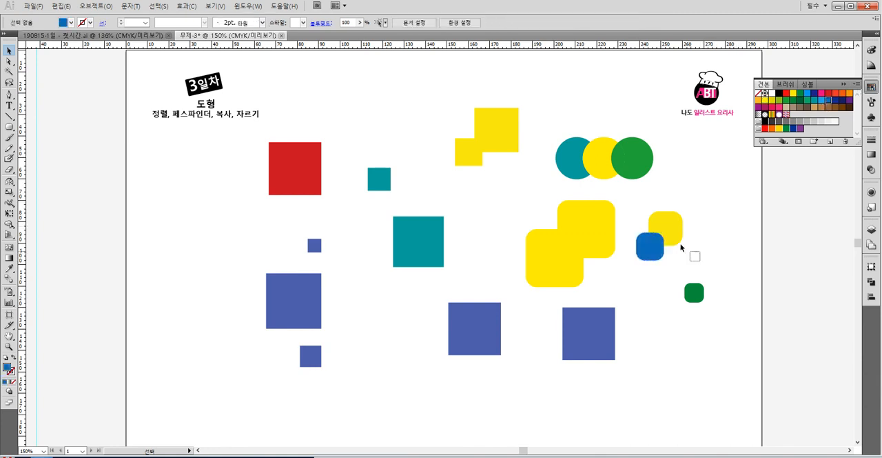
left_click(652, 220, "shift")
left_click(872, 281)
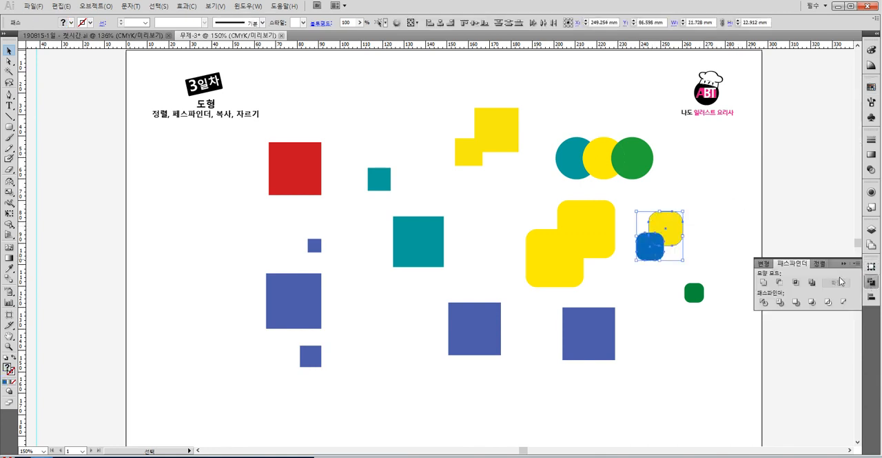
left_click(796, 282)
left_click(724, 215)
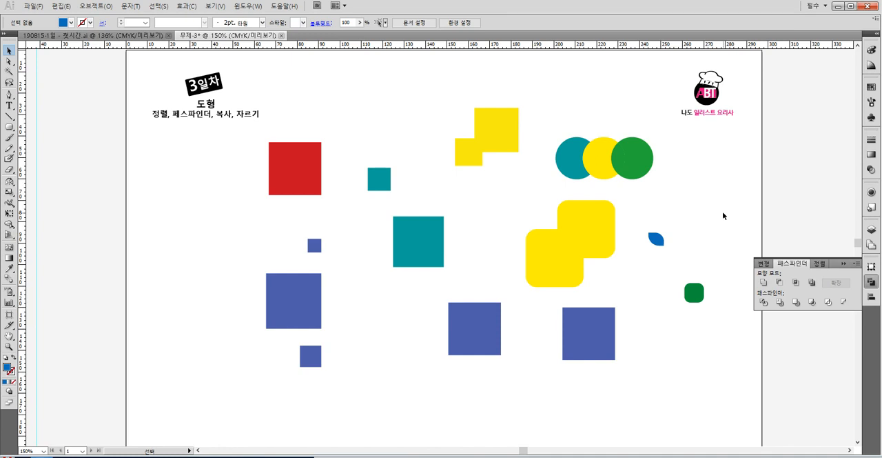
- Fill the upper large yellow rounded square of the overlapping pair with dark navy blue
left_click(603, 221)
left_click(606, 282)
left_click_drag(606, 282, 557, 229)
left_click(549, 214)
left_click(602, 217)
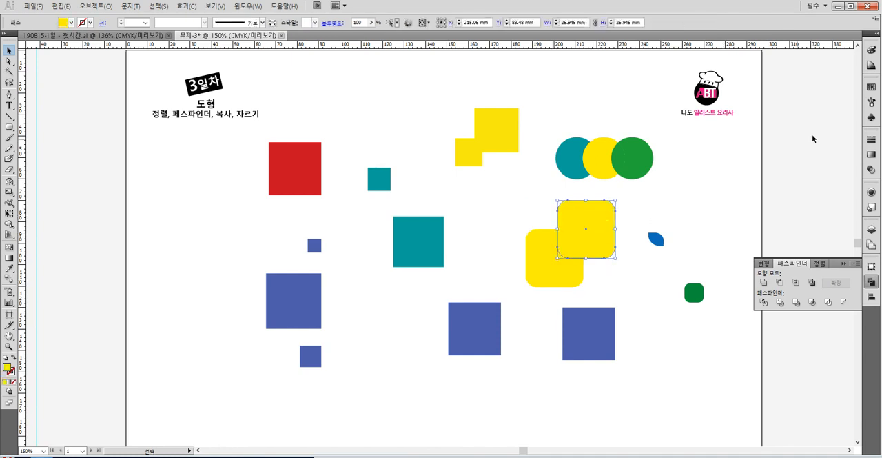
left_click(871, 87)
left_click(842, 101)
- Exclude the overlapping area of the large navy and yellow rounded squares
left_click_drag(614, 277, 565, 224)
left_click(871, 281)
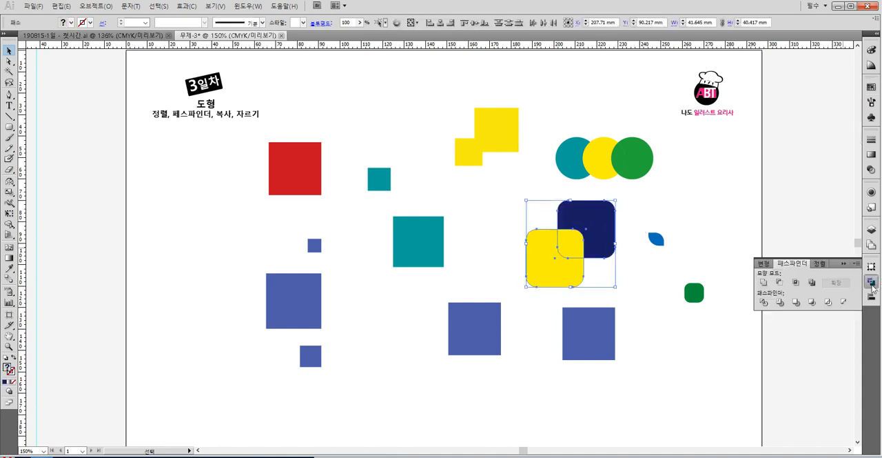
left_click(811, 283)
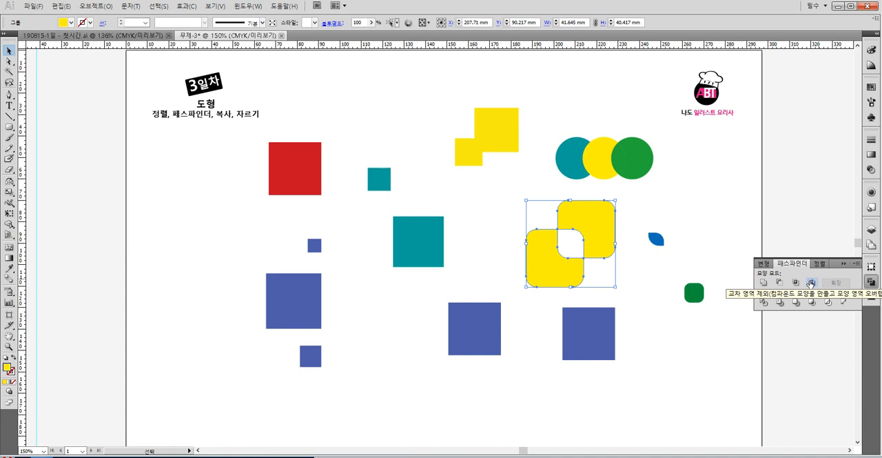
left_click(727, 183)
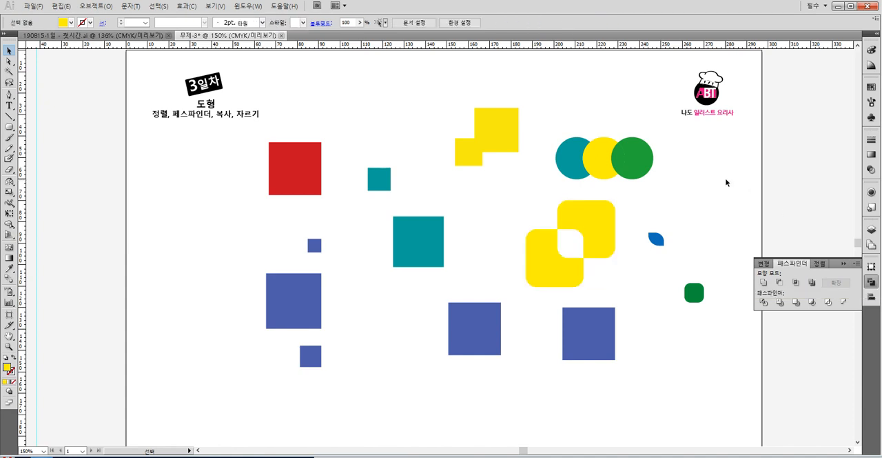
left_click_drag(622, 277, 561, 230)
left_click(650, 305)
- Draw a yellow rounded square about 16.5 mm wide beside the large blue square, with a dark green copy overlapping its upper-right corner
left_click_drag(10, 127, 43, 139)
left_click_drag(344, 296, 379, 332)
left_click(9, 51)
left_click(402, 335)
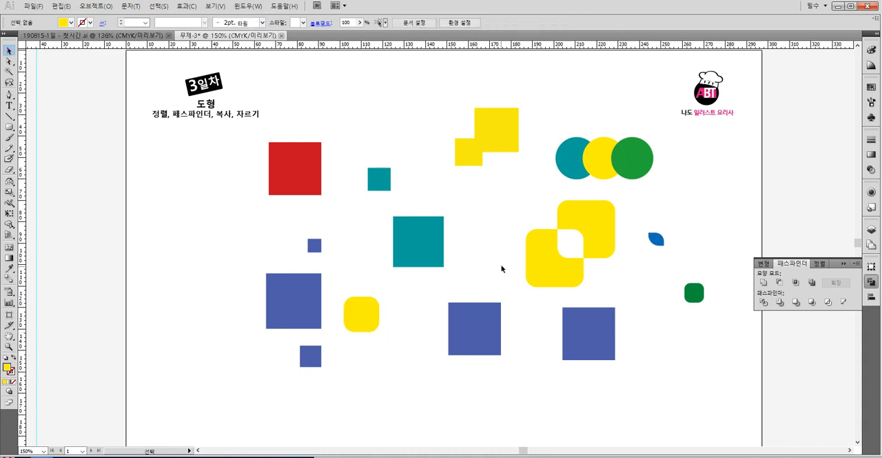
left_click_drag(373, 327, 381, 297)
left_click(871, 87)
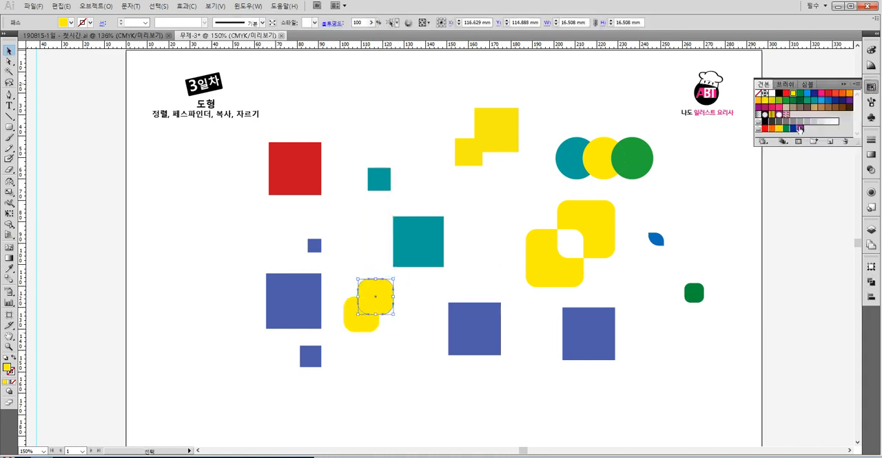
left_click(793, 100)
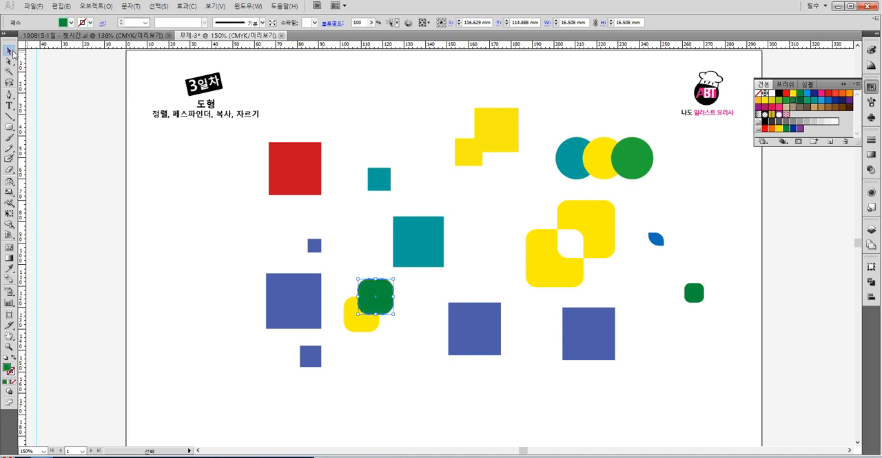
- Apply the Pathfinder Trim operation to the overlapping green and yellow rounded squares
left_click_drag(396, 326, 361, 299)
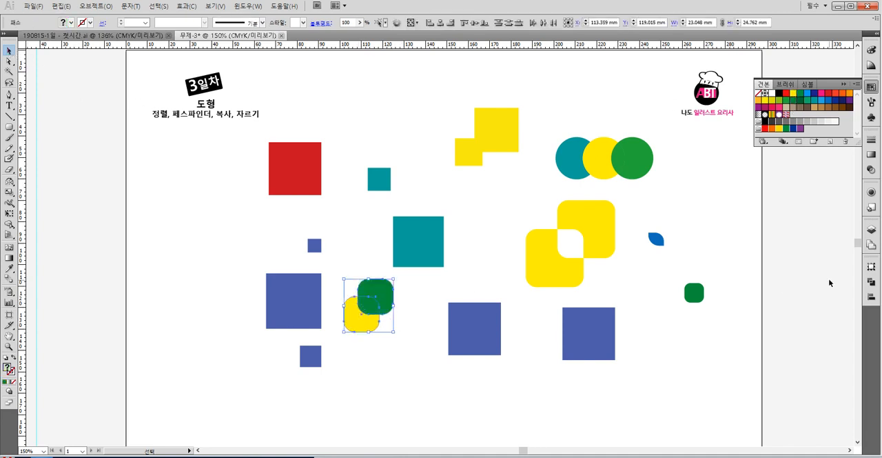
left_click(871, 281)
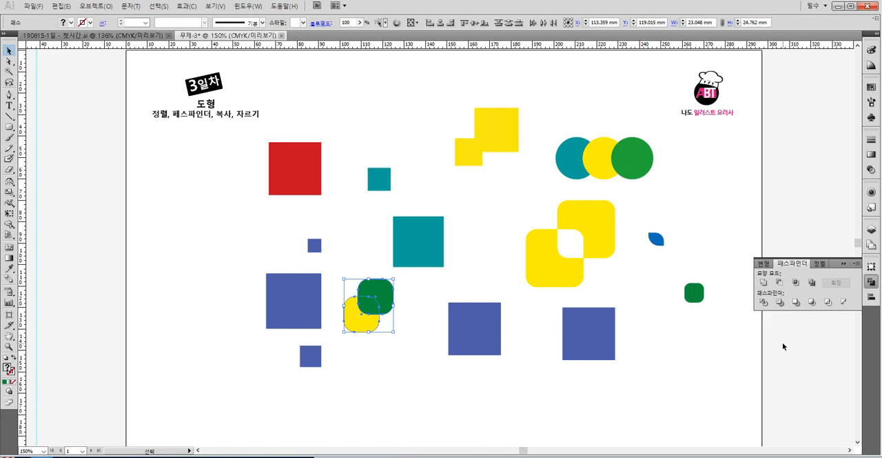
left_click(780, 303)
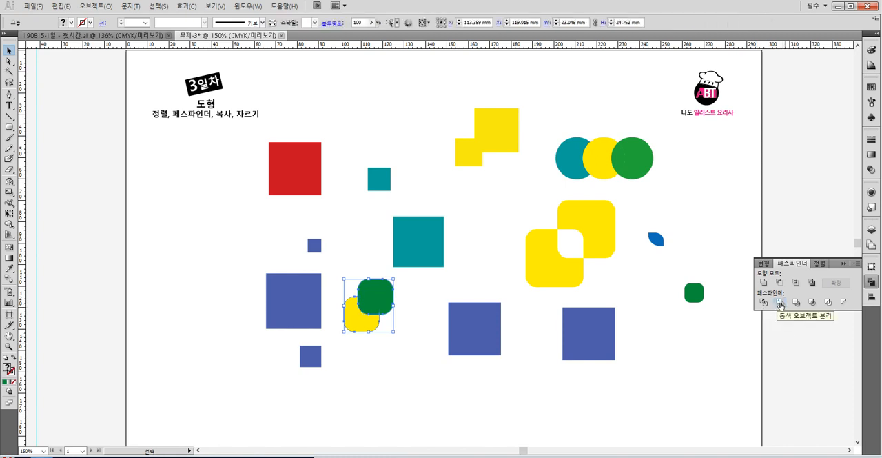
left_click(433, 301)
- Move the trimmed group, and separately its green and yellow pieces, apart and restore their positions
left_click_drag(380, 302, 424, 302)
key("ctrl+z")
left_click(466, 278)
left_click(9, 61)
left_click_drag(378, 316, 442, 311)
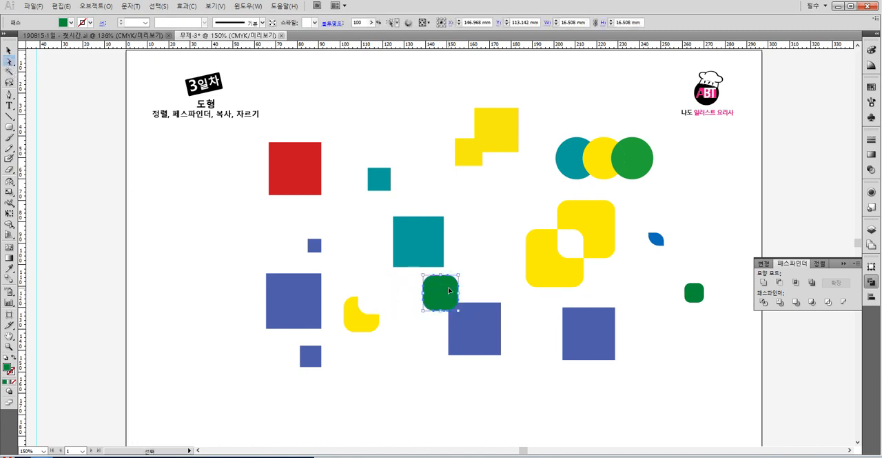
left_click_drag(448, 287, 384, 292)
left_click_drag(359, 329, 381, 363)
key("ctrl+z")
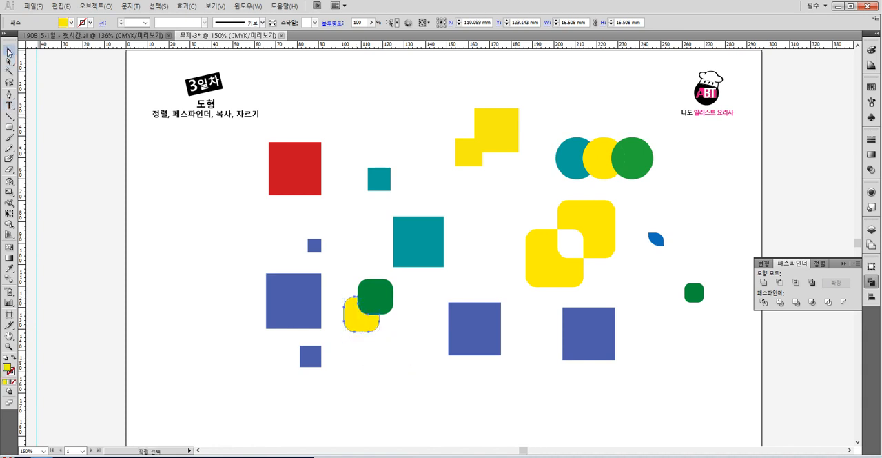
- Reposition the joined yellow squares, the three circles, both teal squares and the red square to free space at the page top
left_click(9, 51)
left_click(152, 166)
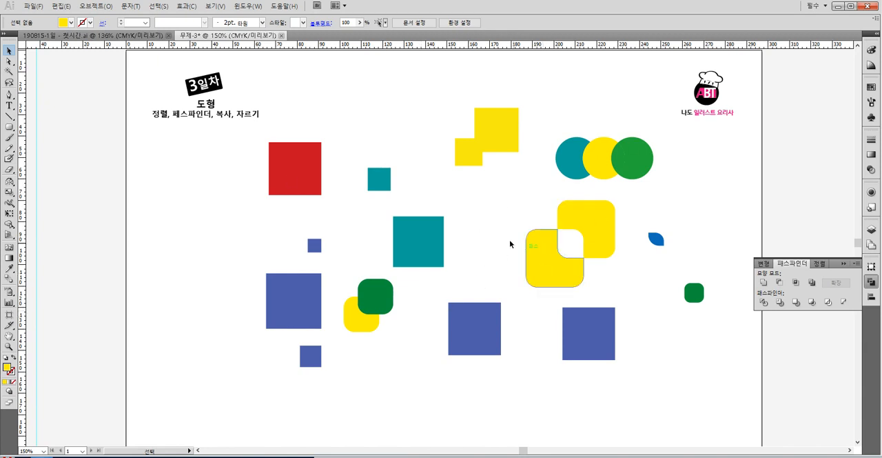
left_click_drag(541, 200, 629, 180)
left_click_drag(466, 99, 615, 177)
left_click(379, 181)
left_click_drag(380, 182, 370, 226)
left_click_drag(445, 238, 456, 254)
left_click(309, 167)
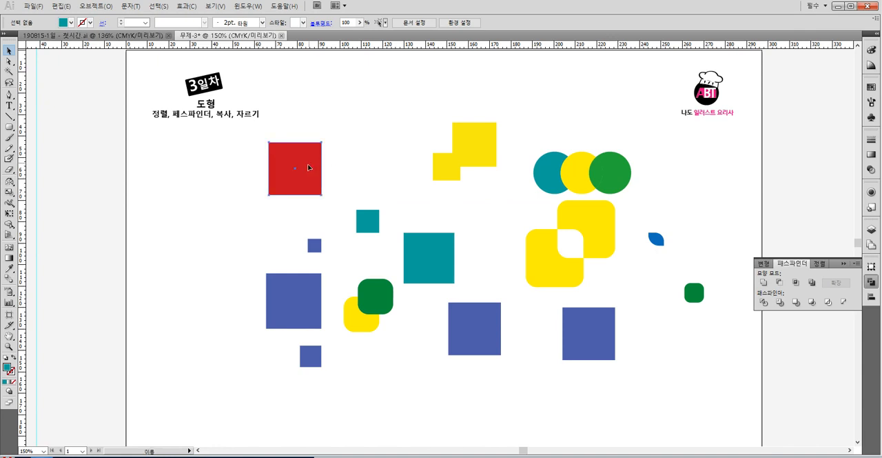
left_click_drag(309, 167, 285, 193)
left_click(377, 151)
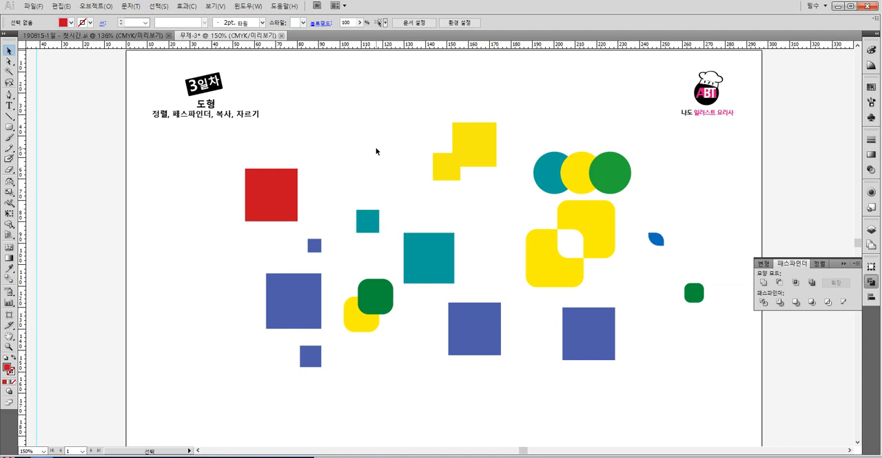
- Add the text "Ctrl+c" above the shapes and enlarge it to about 24 pt
left_click(9, 105)
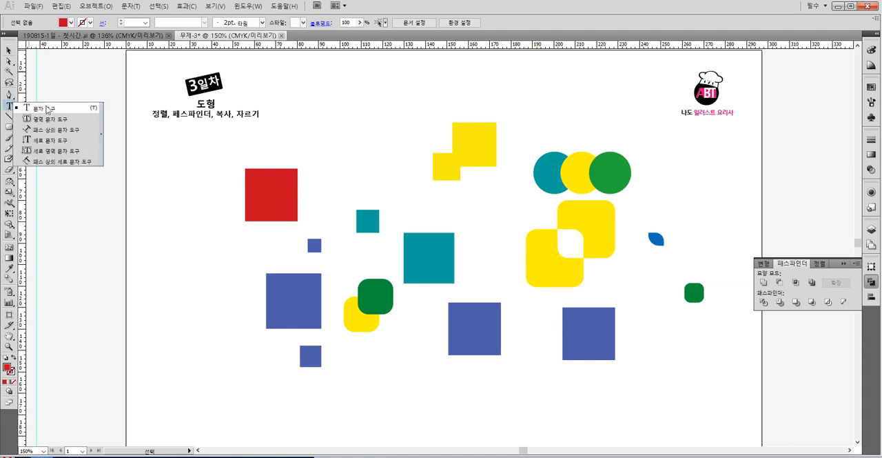
left_click(40, 108)
left_click(314, 104)
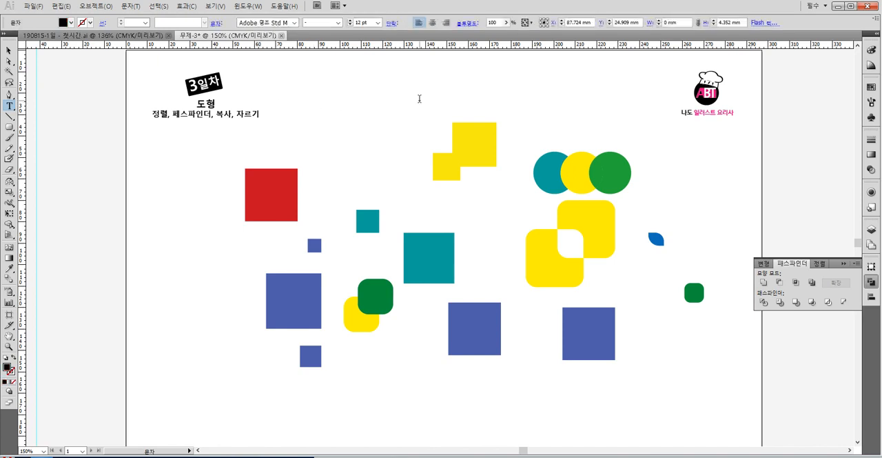
type("cT")
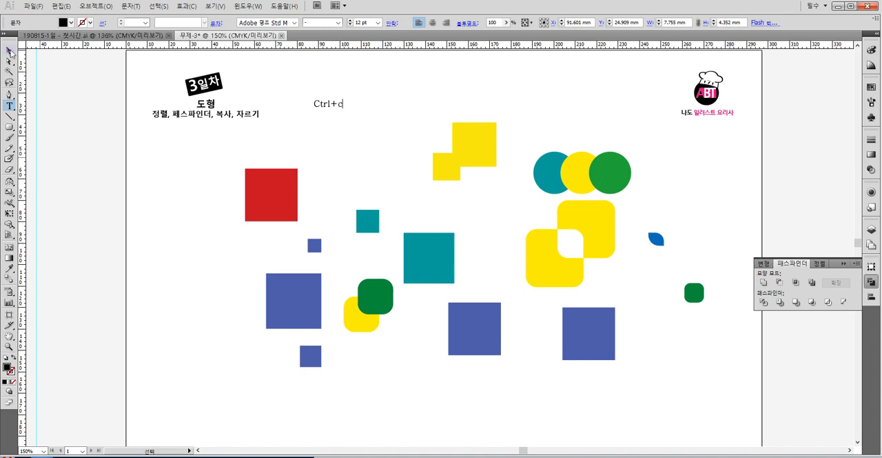
left_click(9, 51)
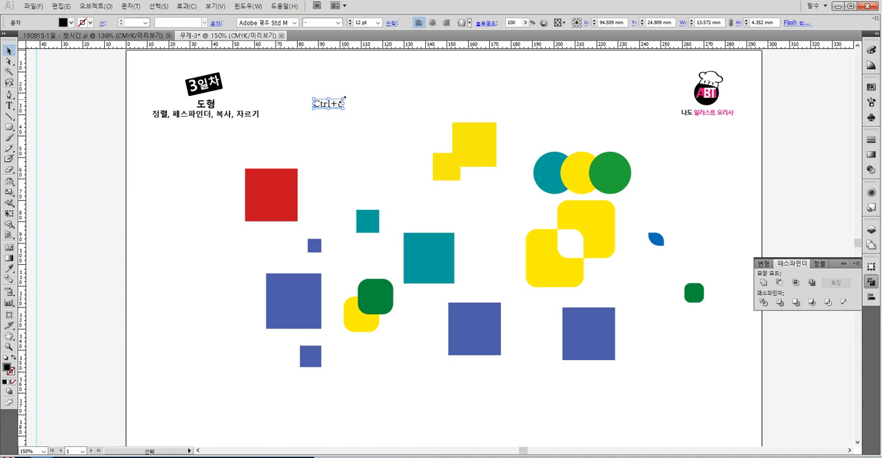
left_click_drag(344, 97, 490, 86)
left_click(388, 83)
- Place a copy of the "Ctrl+c" text beside the original and change the copy to "복사"
left_click(353, 103)
left_click(9, 105)
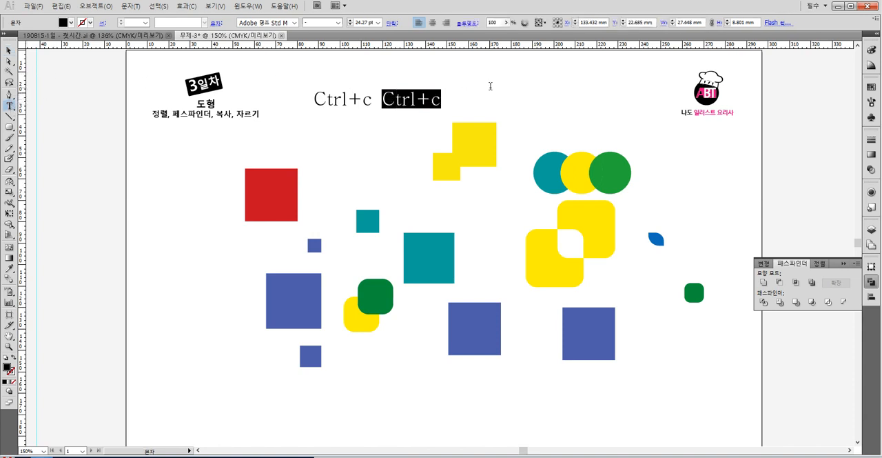
type("qh")
key("BackSpace")
key("BackSpace")
type("복")
key("Escape")
- Apply the lesson subtitle's 맑은 고딕 Bold text style to both the "Ctrl+c" and "복사" labels by sampling it with the Eyedropper
left_click(366, 102, "shift")
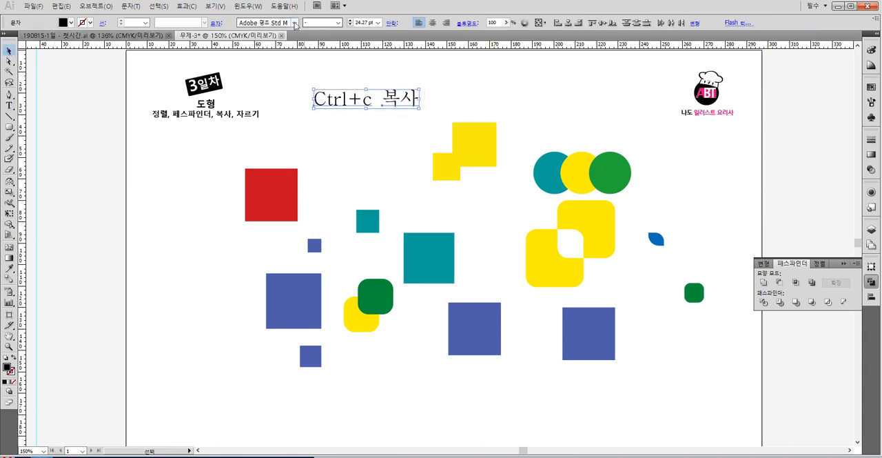
left_click(294, 24)
mouse_move(322, 45)
left_mouse_down()
mouse_move(321, 60)
mouse_move(324, 48)
left_mouse_up()
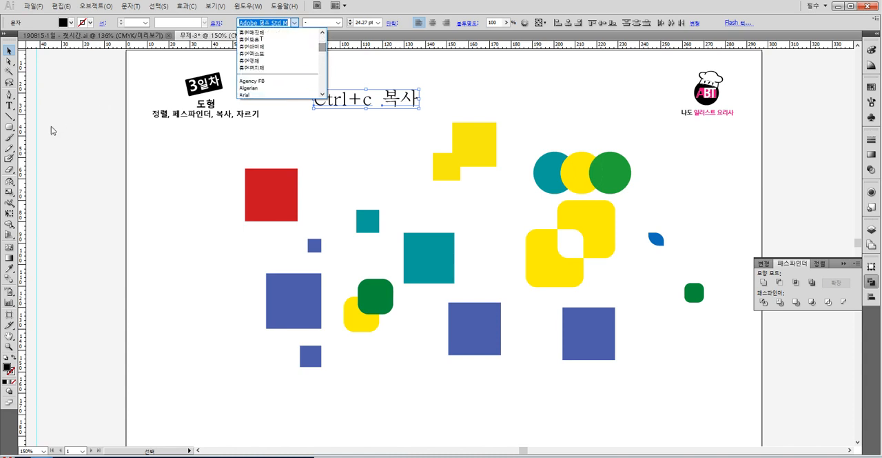
left_click(294, 23)
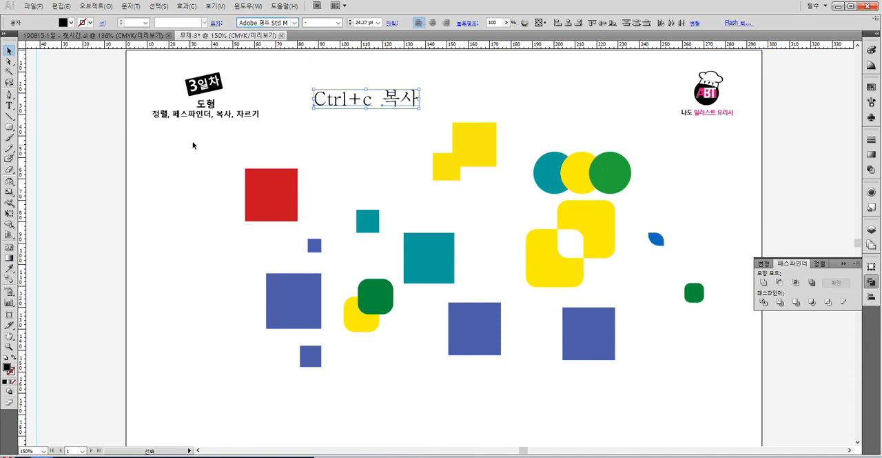
left_click(10, 269)
left_click(220, 112)
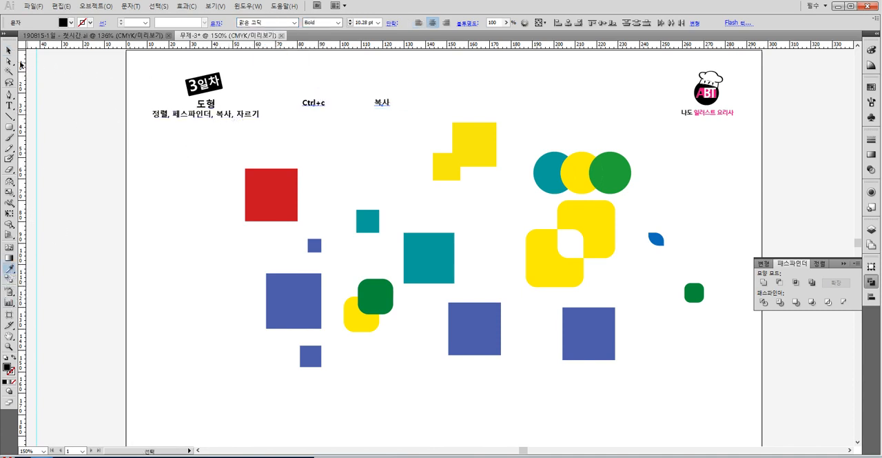
- Bring the "복사" label next to "Ctrl+c" and enlarge both labels to about 27.5 pt
left_click(9, 49)
left_click(390, 110)
left_click_drag(384, 104, 411, 57)
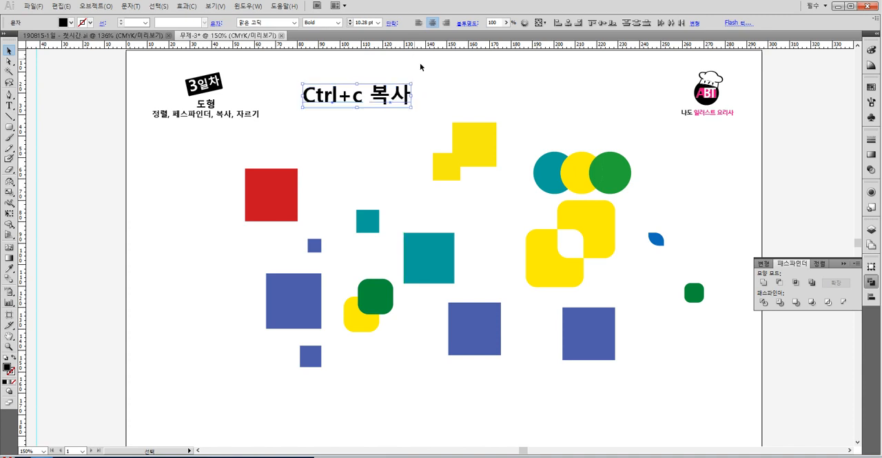
left_click(439, 85)
- Duplicate the "Ctrl+c" label directly below itself and change the copy to "Ctrl+v"
left_click_drag(360, 103, 361, 127)
key("t")
double_click(354, 119)
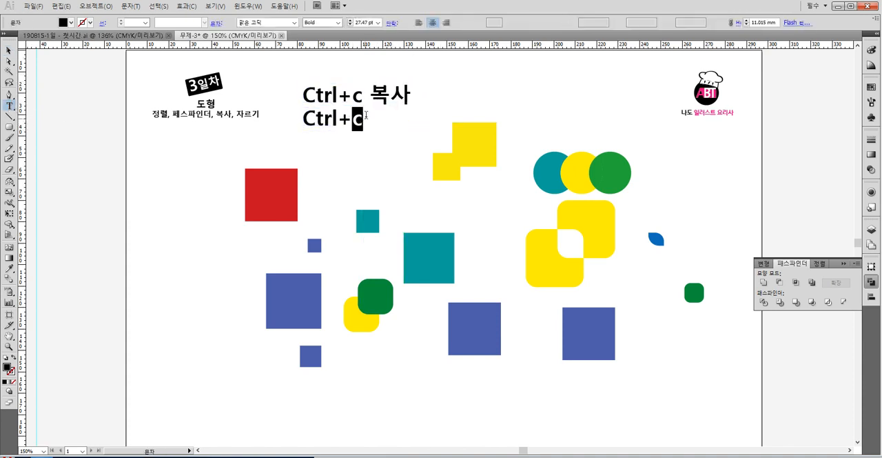
type("ㅍ")
key("BackSpace")
type("v")
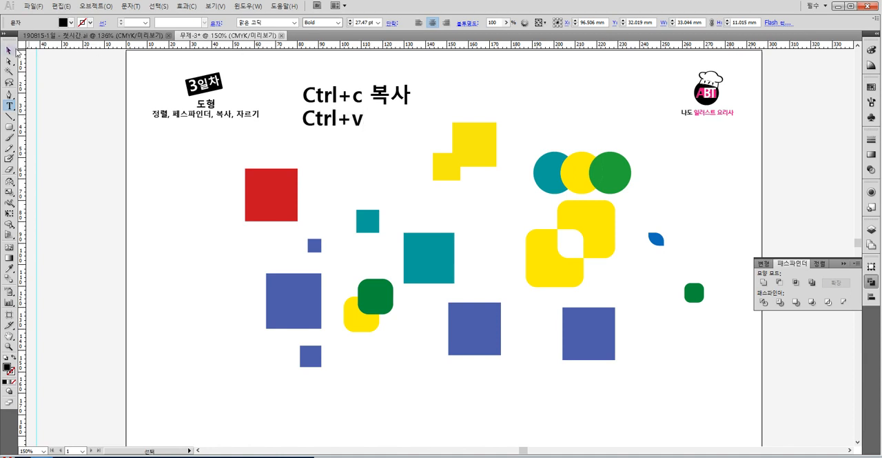
- Duplicate the "복사" label into the second row and replace the copy's text with "붙이기"
left_click(9, 50)
left_click(426, 79)
left_click_drag(411, 88, 411, 115)
key("t")
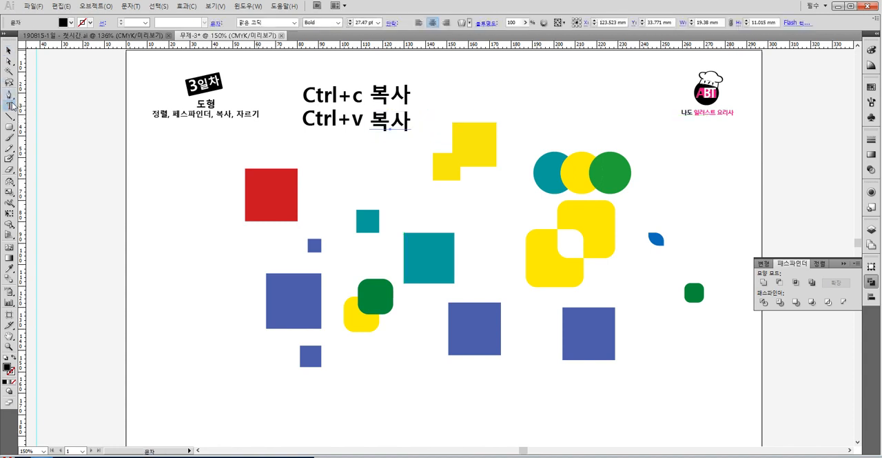
double_click(390, 124)
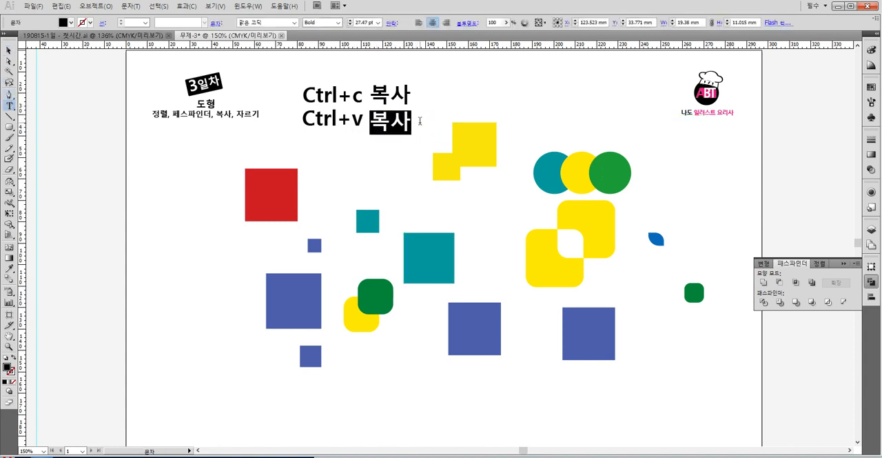
type("qnx")
key("BackSpace")
key("BackSpace")
key("BackSpace")
type("qh")
key("BackSpace")
key("BackSpace")
type("붙이기")
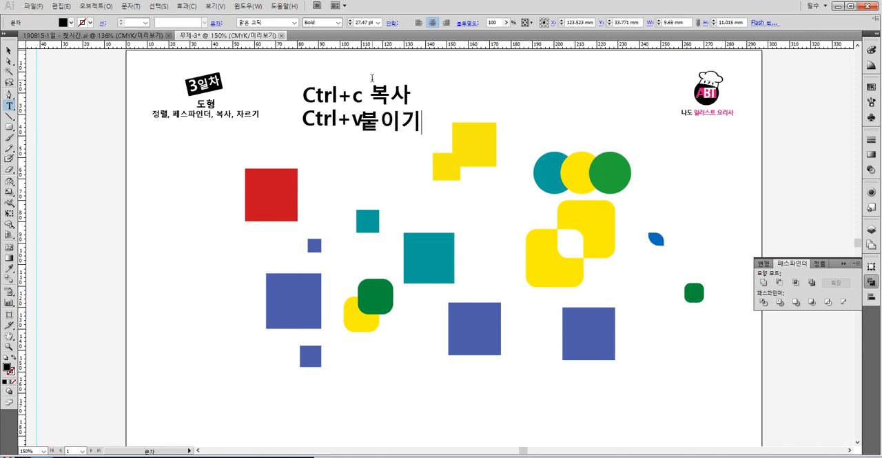
- Tighten the letter spacing of the "붙이기" text
key("shift+Left")
key("shift+Left")
key("shift+Left")
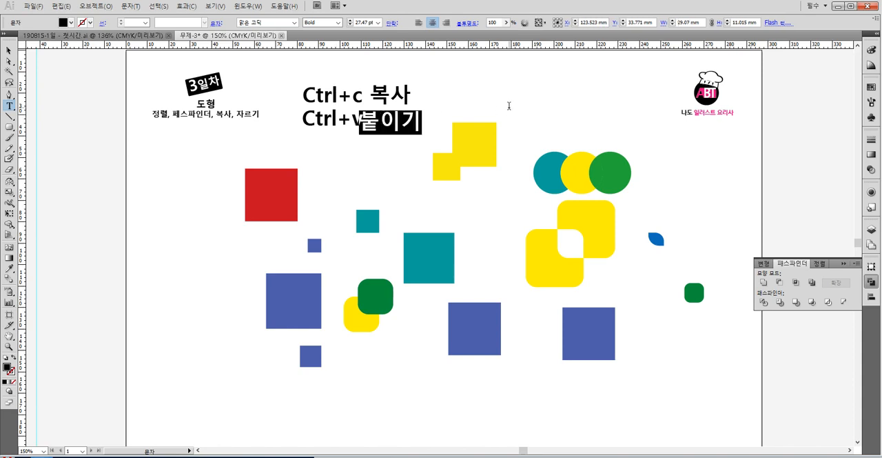
key("alt+Left")
key("alt+Left")
key("alt+Left")
key("alt+Left")
key("alt+Left")
key("alt+Left")
key("alt+Left")
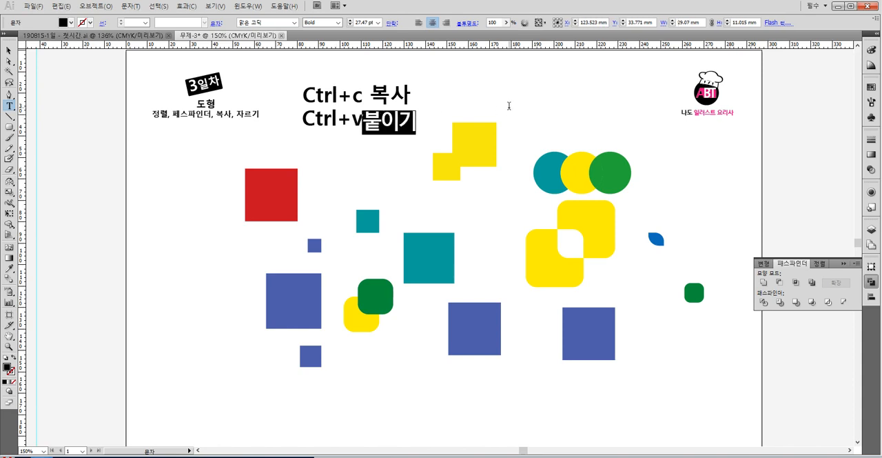
- Shift the "붙이기" label horizontally about 3.5 mm away from "Ctrl+v"
left_click(10, 49)
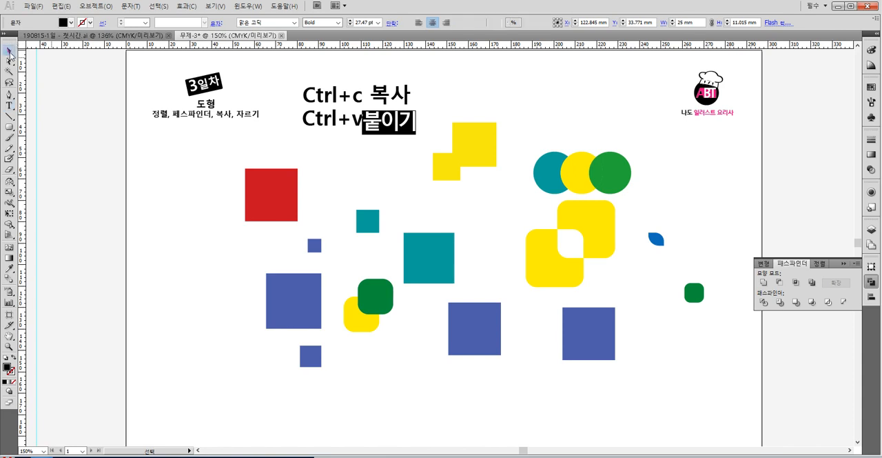
left_click(449, 97)
left_click_drag(402, 115, 412, 116)
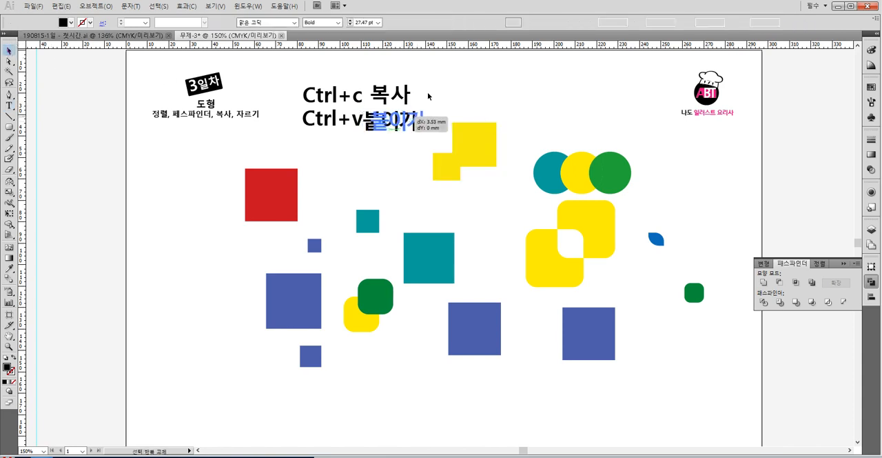
left_click(429, 92)
- Scale both label rows down slightly and move them lower, beside the lesson subtitle
left_click_drag(300, 76, 392, 97)
left_click(435, 94)
left_click_drag(290, 92, 417, 140)
mouse_move(373, 113)
left_mouse_down()
mouse_move(272, 131)
mouse_move(228, 244)
mouse_move(372, 157)
mouse_move(393, 127)
mouse_move(386, 120)
left_mouse_up()
left_click(316, 185)
- Move the group of shapes down the page to leave room beneath the copy and paste labels
left_click_drag(244, 164, 650, 350)
left_click_drag(464, 144, 466, 173)
left_click(466, 95)
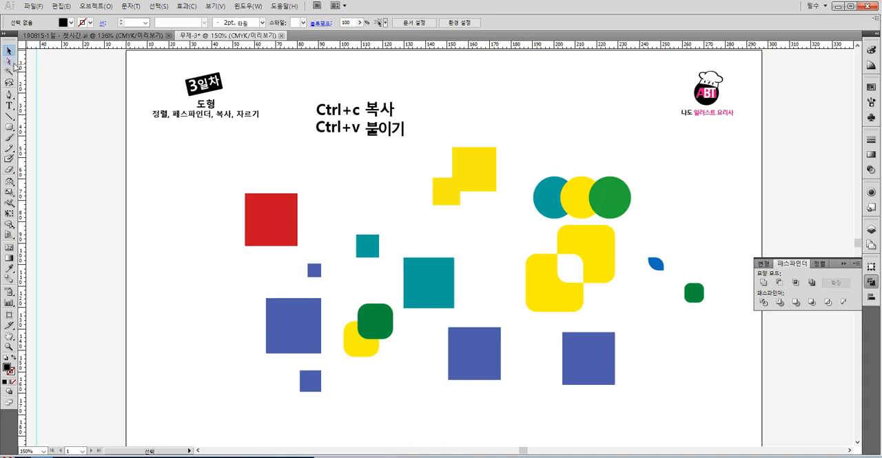
left_click_drag(157, 77, 262, 113)
left_click(61, 82)
- Try deleting the red square's upper-left corner anchor point with Direct Selection, and undo the deletion
left_click(265, 206)
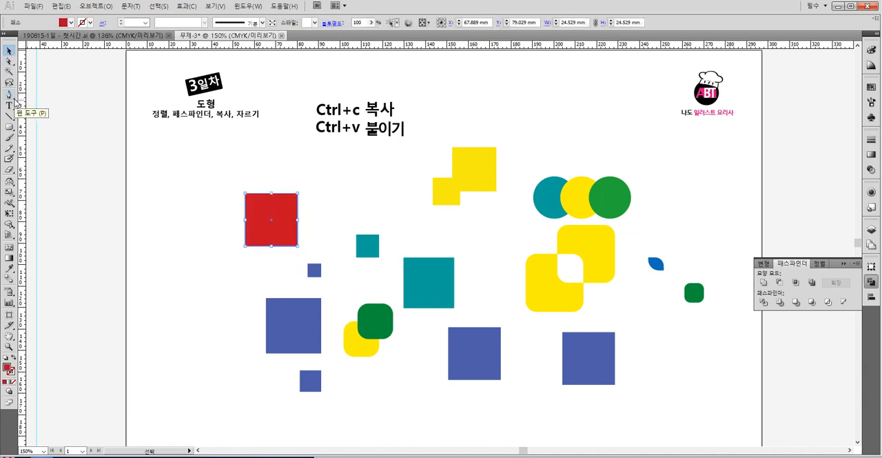
left_click(9, 61)
left_click(265, 180)
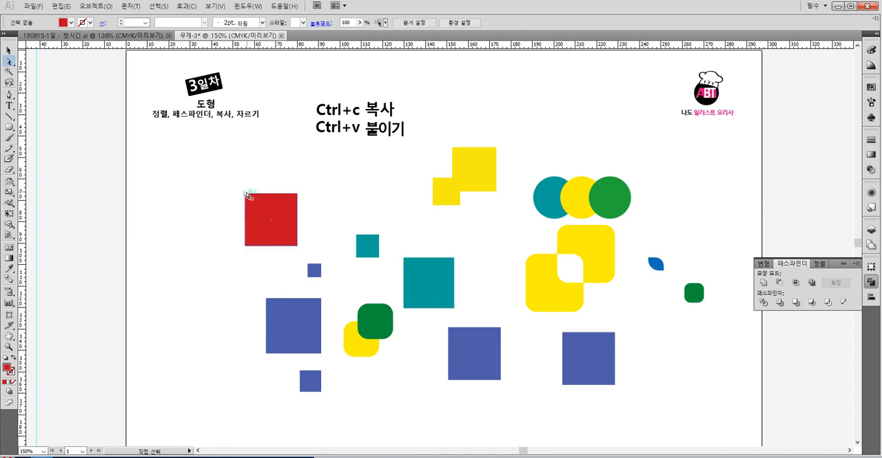
left_click(246, 194)
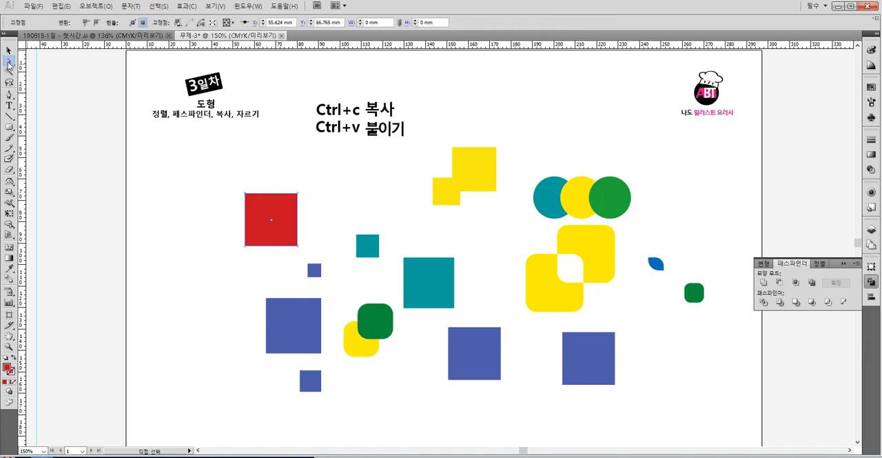
left_click_drag(9, 62, 44, 74)
left_click(251, 186)
left_click(246, 194)
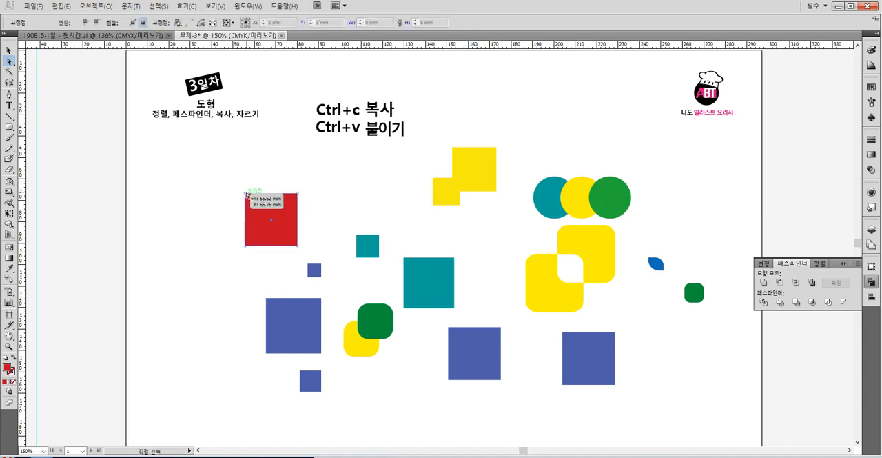
key("Delete")
key("ctrl+z")
- Try drawing a slice about 3 by 6 mm across the red square's top edge and moving it, and undo the move
left_click(9, 95)
left_click(10, 98)
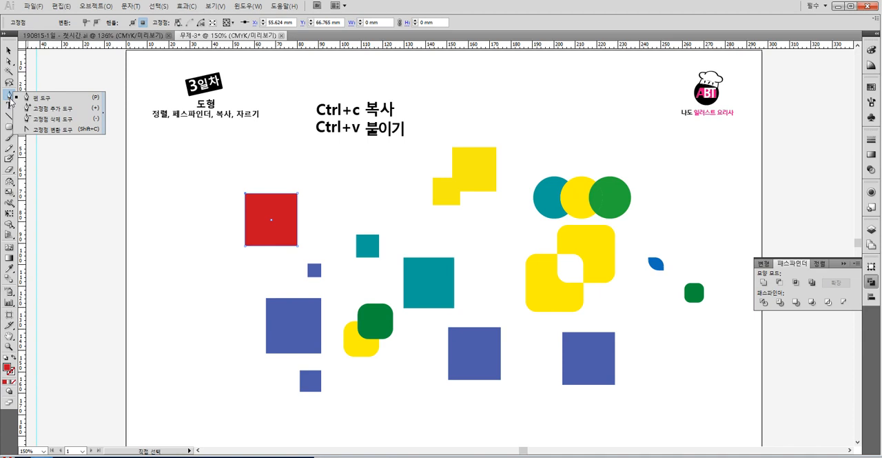
left_click(9, 50)
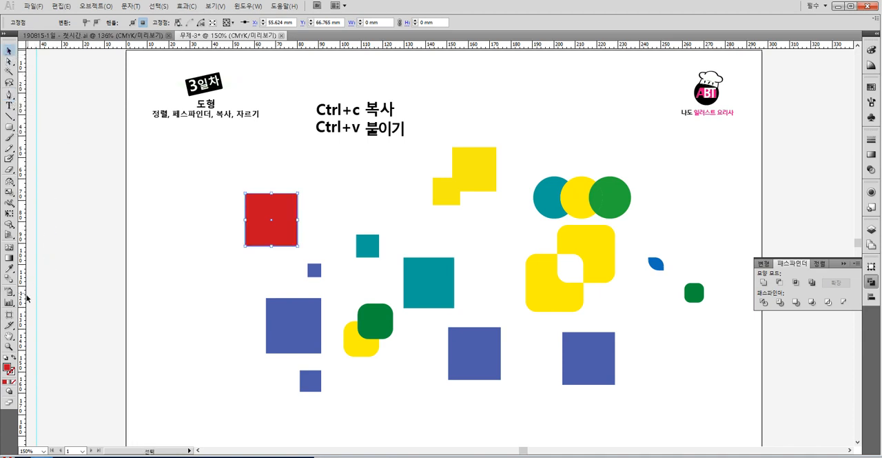
left_click(9, 325)
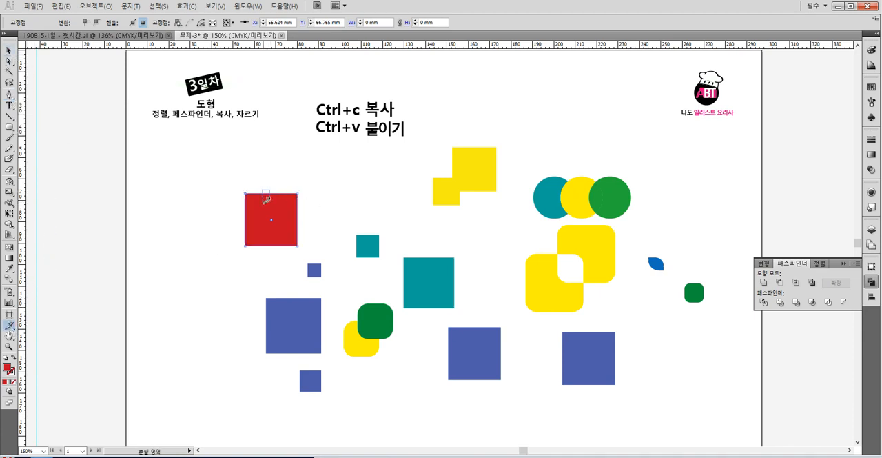
left_click_drag(265, 197, 269, 206)
left_click(9, 50)
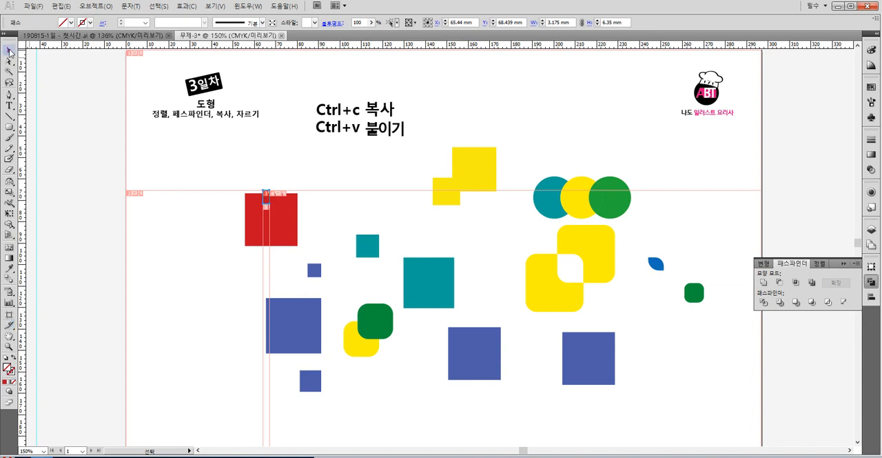
left_click(276, 168)
left_click_drag(260, 196, 307, 182)
key("ctrl+z")
- Move the red square aside, undo the changes to restore it without the slice, and clear the selection
left_click(9, 60)
left_click(284, 209)
left_click_drag(284, 208, 204, 224)
key("ctrl+z")
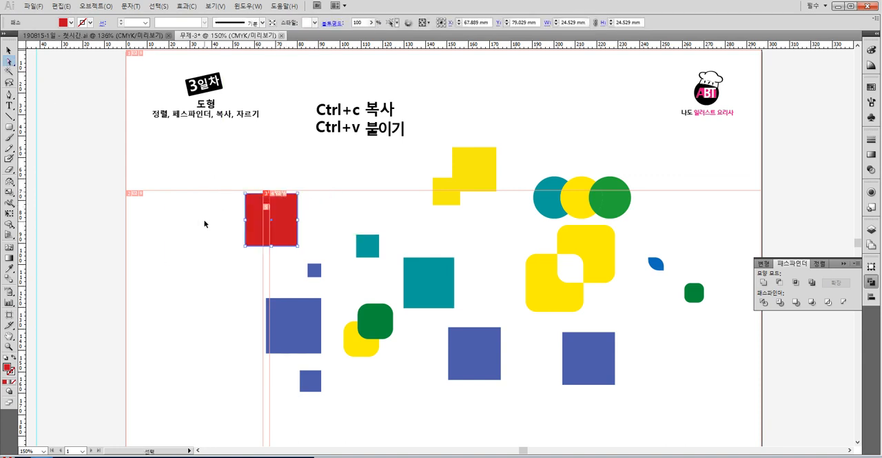
left_click(205, 223)
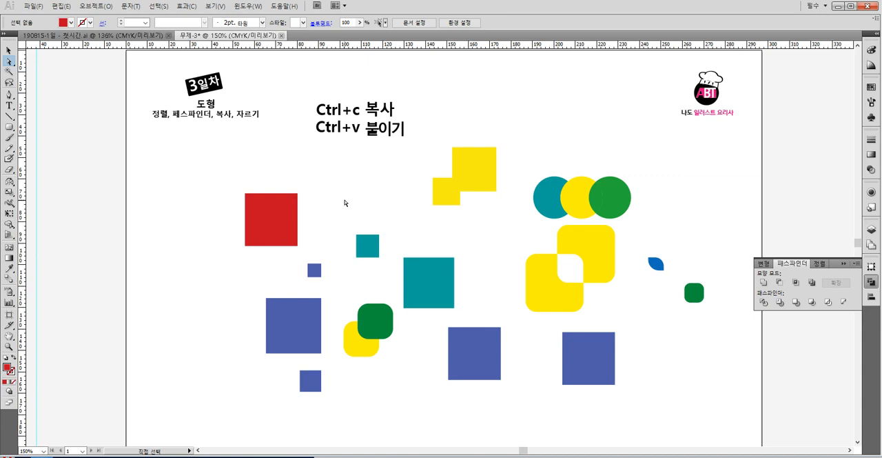
- Draw a closed diamond path with the Pen tool joining the midpoints of the red square's four sides
left_click(9, 94)
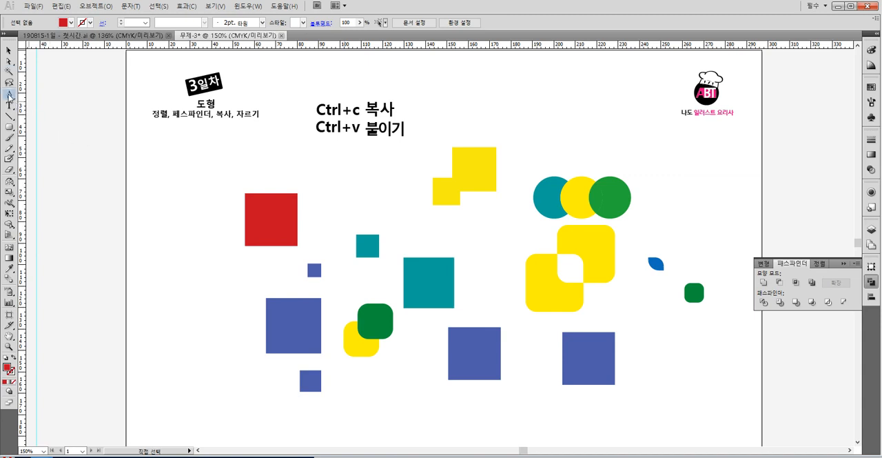
left_click(271, 194)
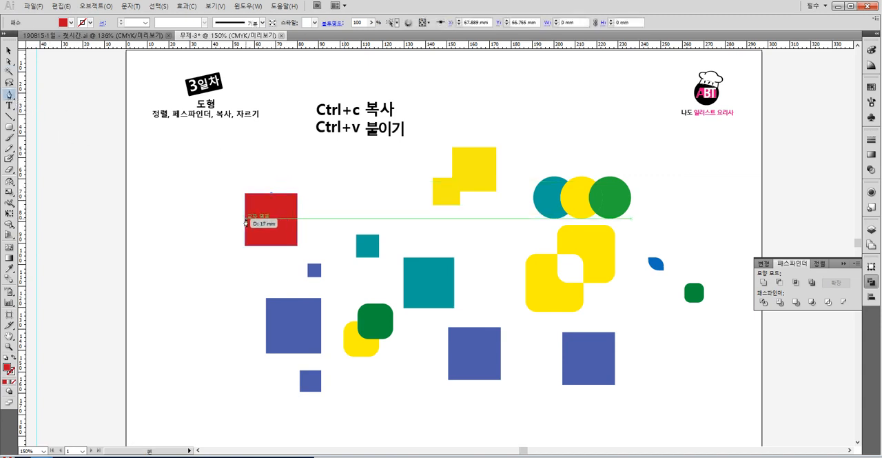
left_click(246, 218)
left_click(272, 246)
left_click(298, 220)
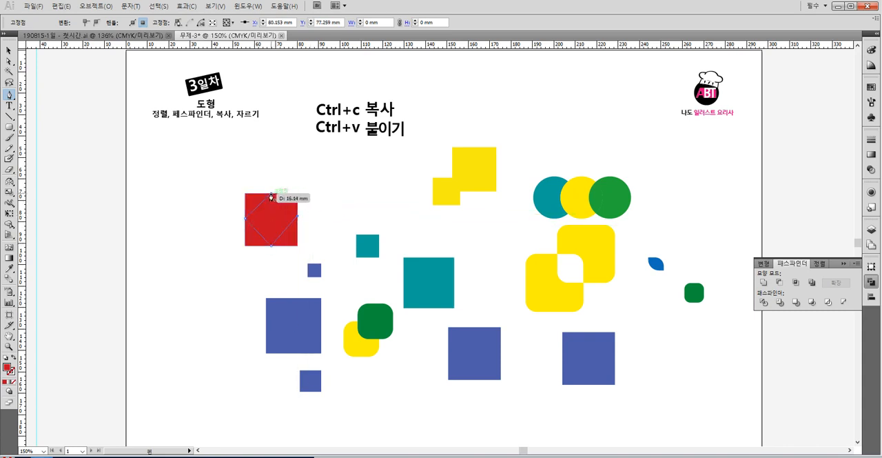
left_click(272, 195)
- Divide the red square along the diamond with Pathfinder, then try moving the divided group and undo that move
left_click(10, 51)
key("a")
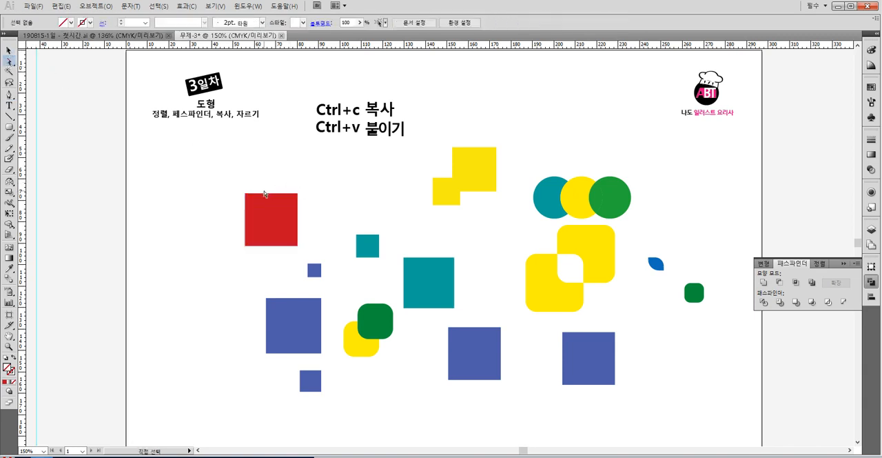
left_click(262, 196)
left_click(9, 50)
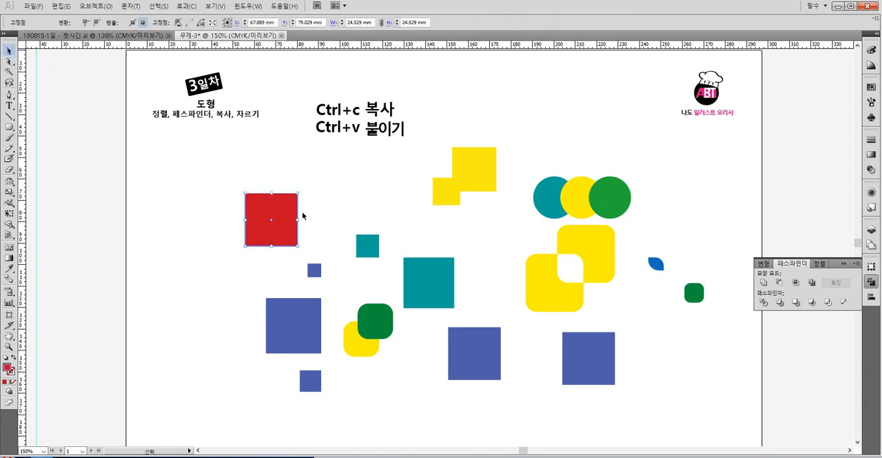
left_click_drag(274, 224, 275, 225)
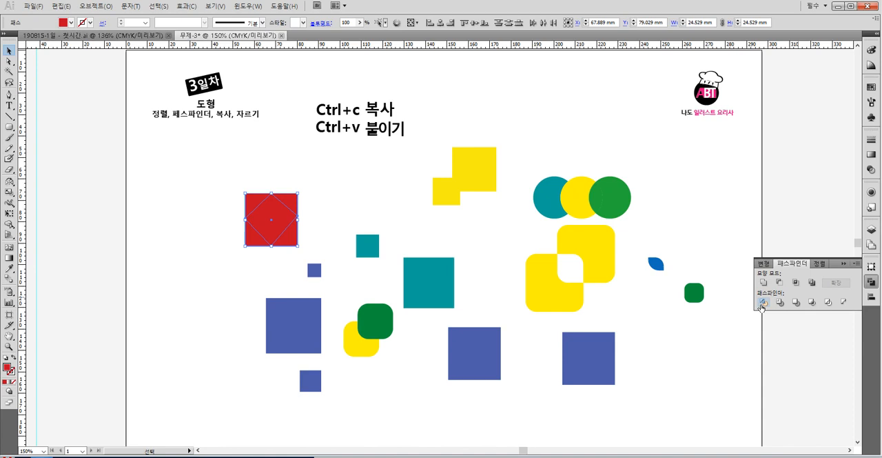
left_click_drag(299, 197, 326, 185)
key("ctrl+z")
- Pull the red square's upper-right corner triangle away with Direct Selection and delete it
left_click(9, 62)
left_click(340, 195)
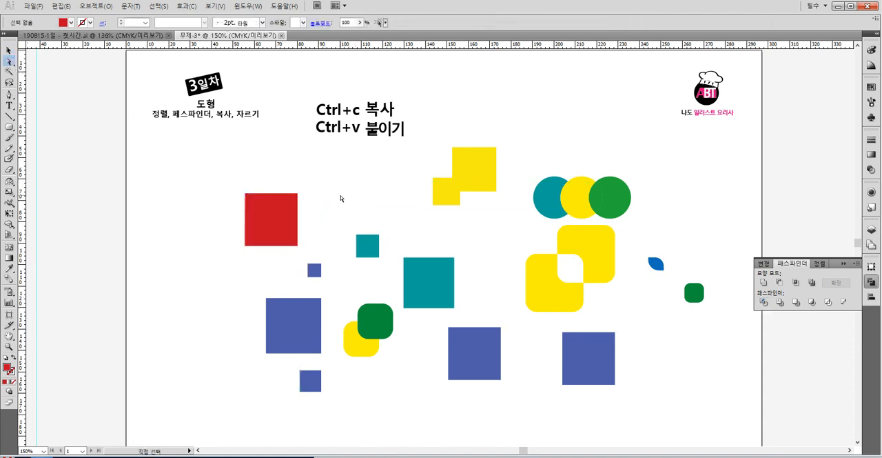
left_click_drag(299, 197, 321, 182)
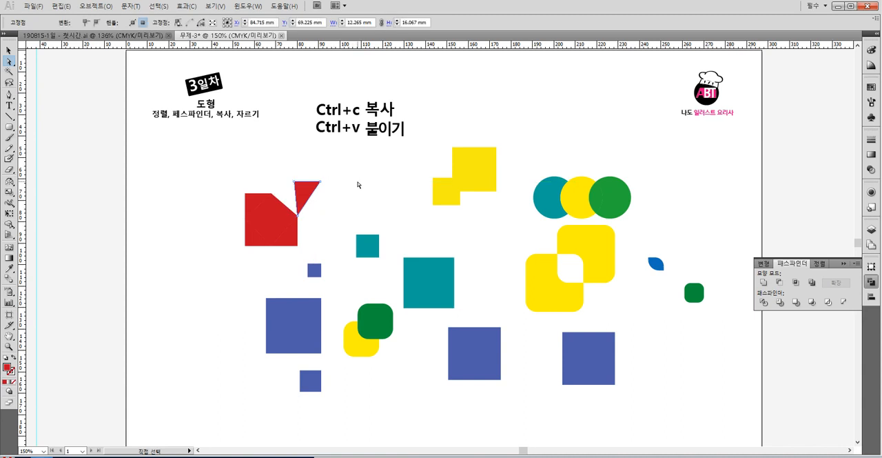
key("Delete")
- Pull off and delete the red square's three remaining corner triangles, leaving only the central diamond
key("Delete")
left_click_drag(296, 239, 317, 239)
key("Delete")
left_click_drag(255, 240, 242, 258)
key("Delete")
left_click_drag(254, 198, 201, 197)
key("Delete")
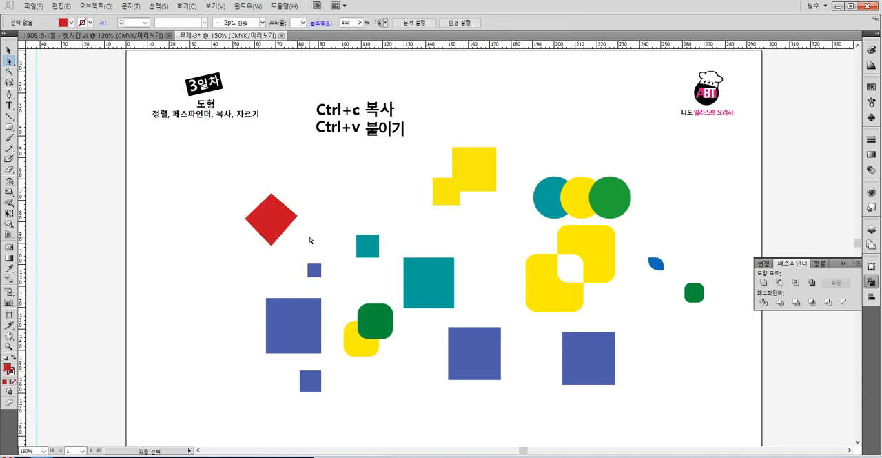
- Stretch the red diamond into a kite by moving its right anchor point about 9 mm outward with Direct Selection
left_click(9, 50)
left_click(9, 60)
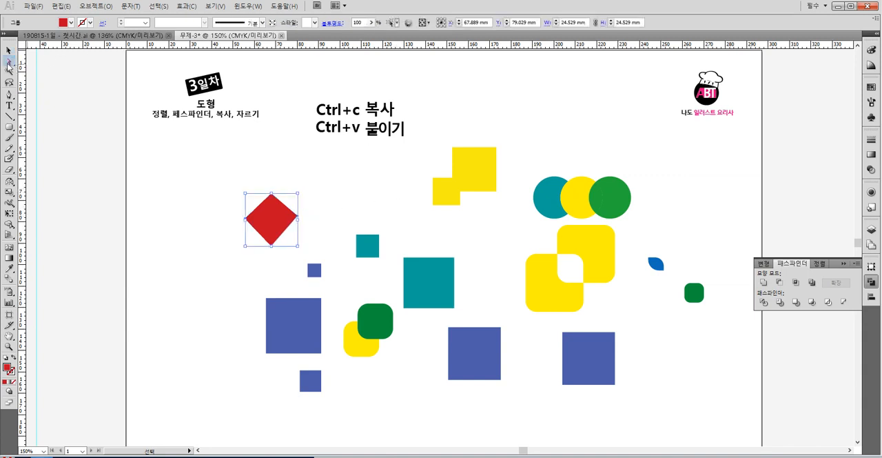
left_click_drag(297, 218, 343, 216)
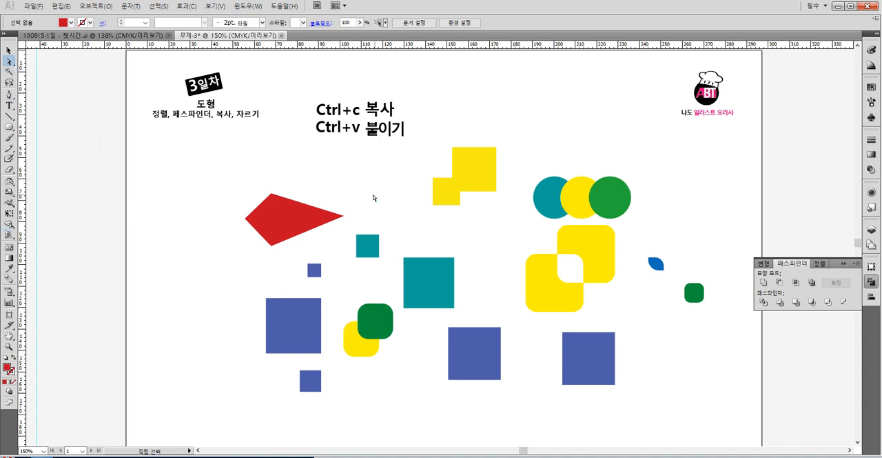
left_click_drag(344, 216, 318, 217)
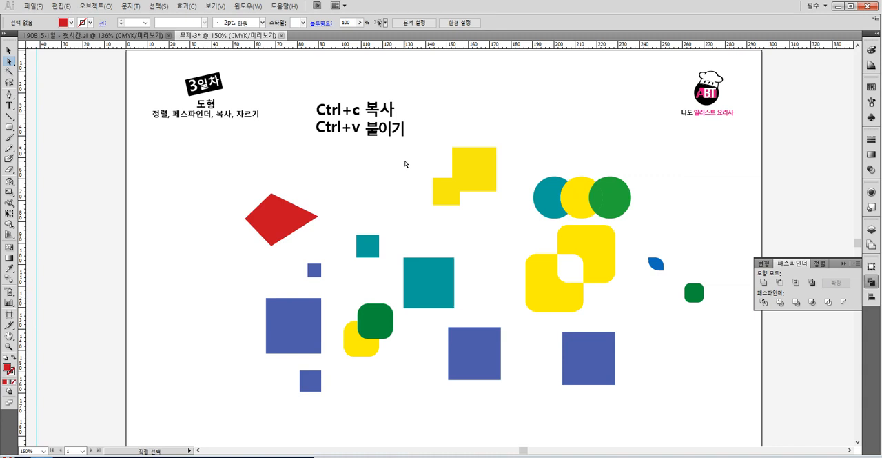
- Scale the merged yellow squares down to about 24 by 22 mm, place them slightly lower, and clear the selection
left_click(9, 50)
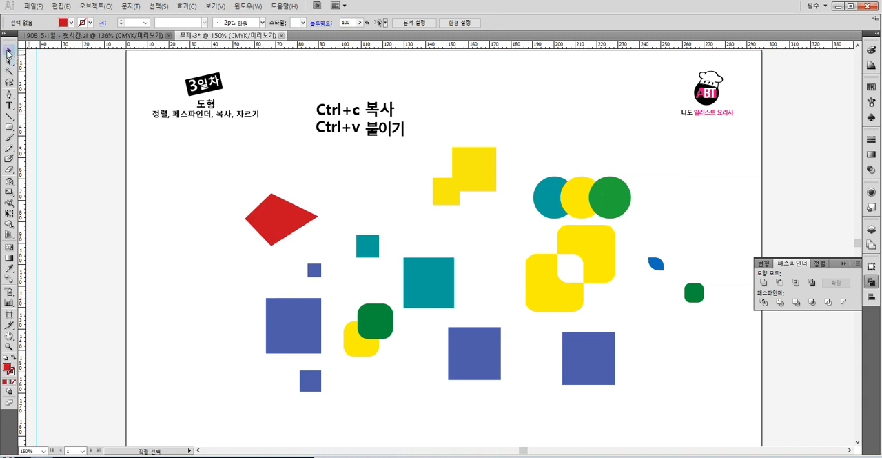
left_click(480, 166)
left_click_drag(497, 147, 436, 204)
left_click(555, 140)
left_click(519, 155)
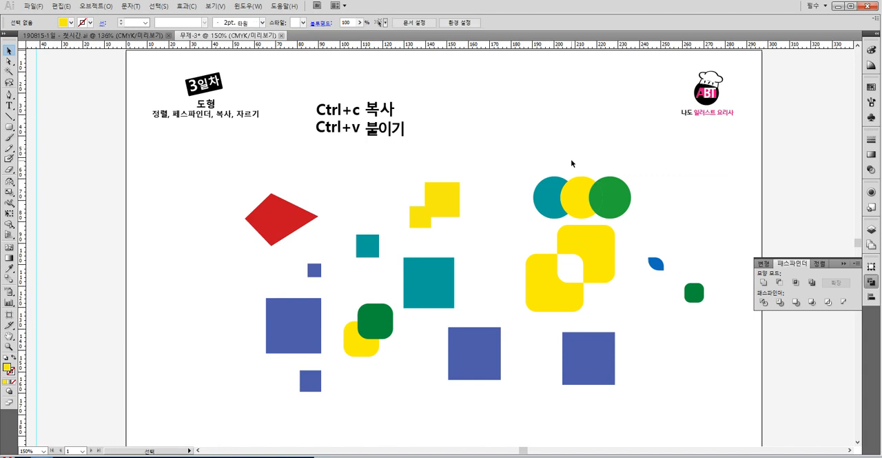
- Show the Align options in place of the Pathfinder options
left_click(771, 264)
left_click(793, 266)
left_click(820, 264)
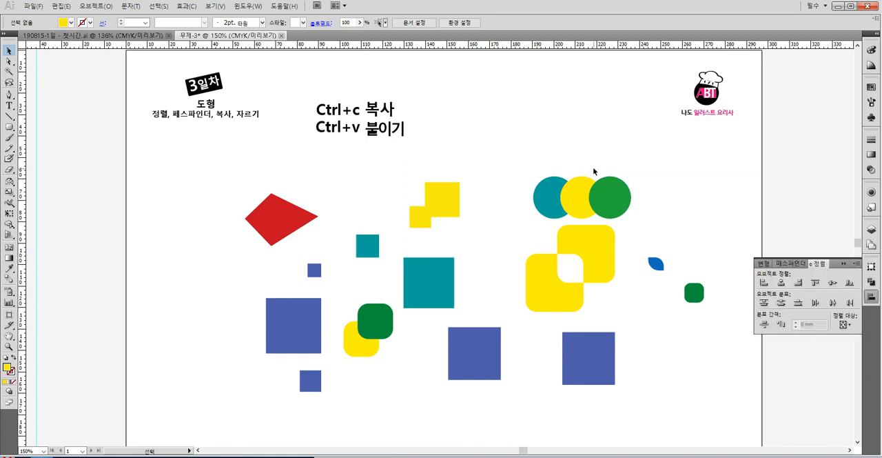
- Select the large teal square and the blue square diagonally below it, and nudge both down about 12 mm
left_click(434, 292)
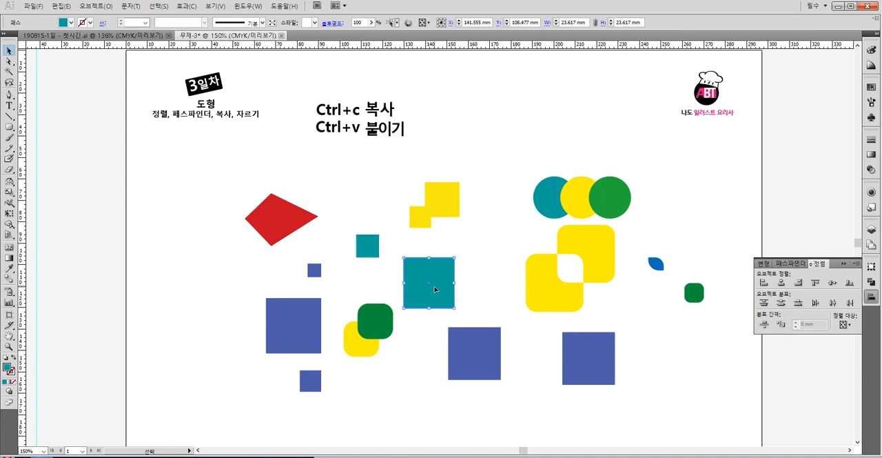
left_click(486, 255)
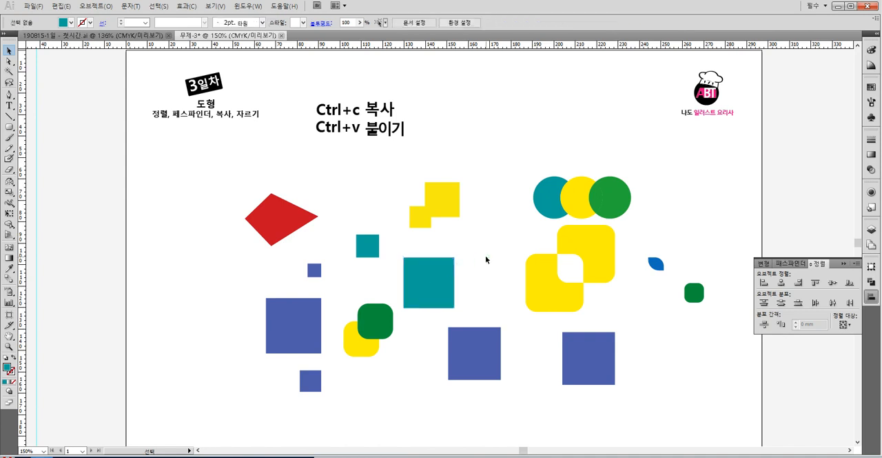
left_click(425, 275)
left_click(509, 305)
left_click_drag(455, 391, 423, 281)
key("Down")
key("Down")
key("Down")
left_click(439, 354)
left_click(429, 288)
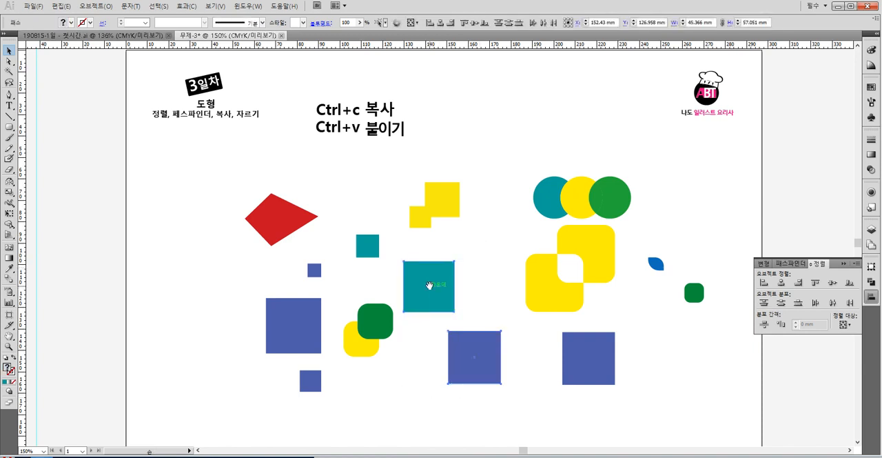
key("Down")
key("Down")
key("Down")
key("Down")
key("Down")
key("Down")
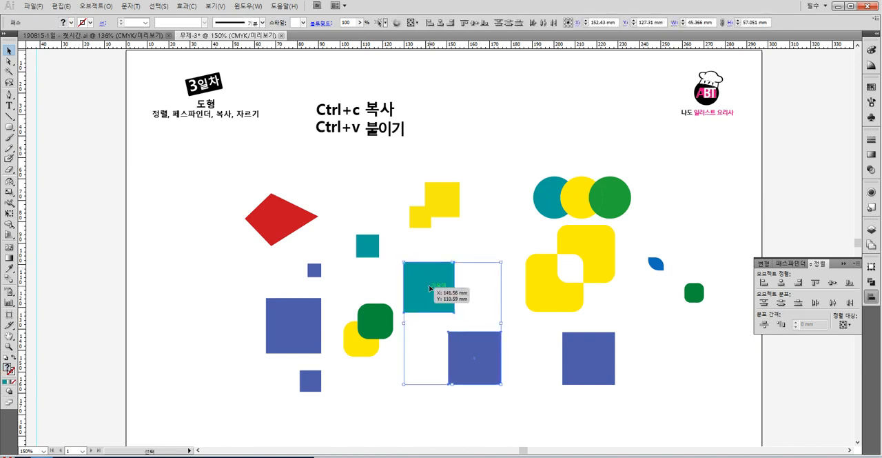
key("Down")
key("Down")
key("Down")
key("Down")
key("Down")
key("Down")
key("Down")
key("Down")
key("Down")
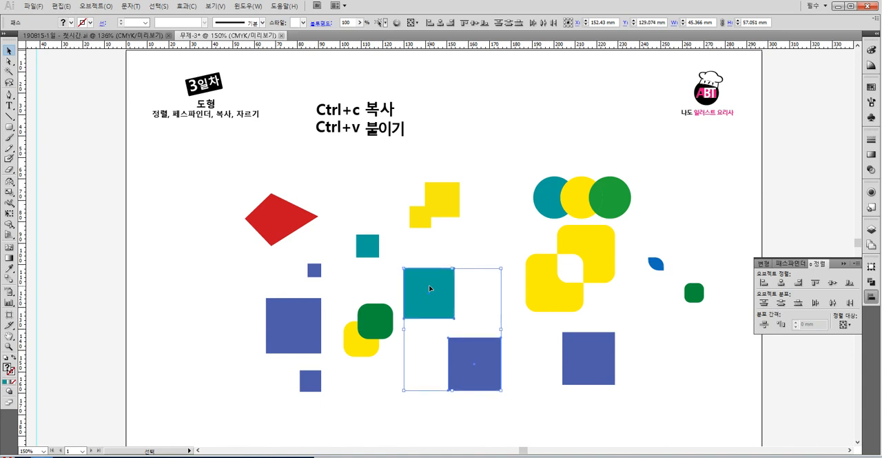
key("Down")
key("Down")
key("Down")
key("Down")
key("Down")
key("Down")
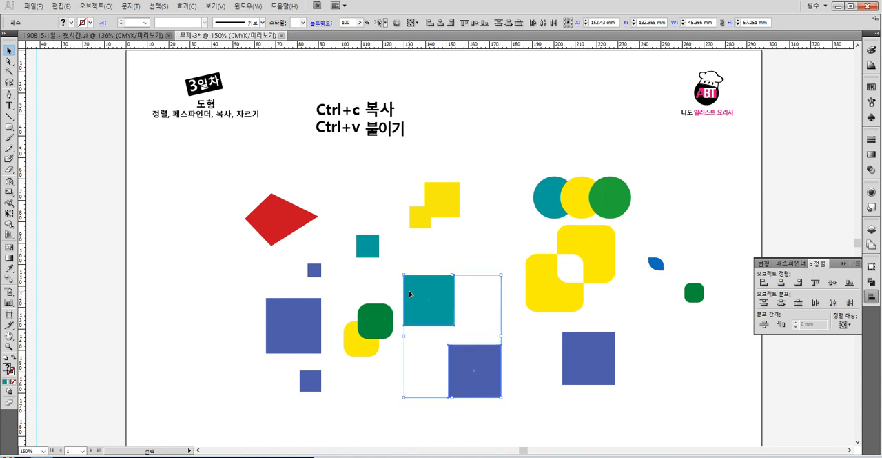
key("Down")
key("Down")
key("Down")
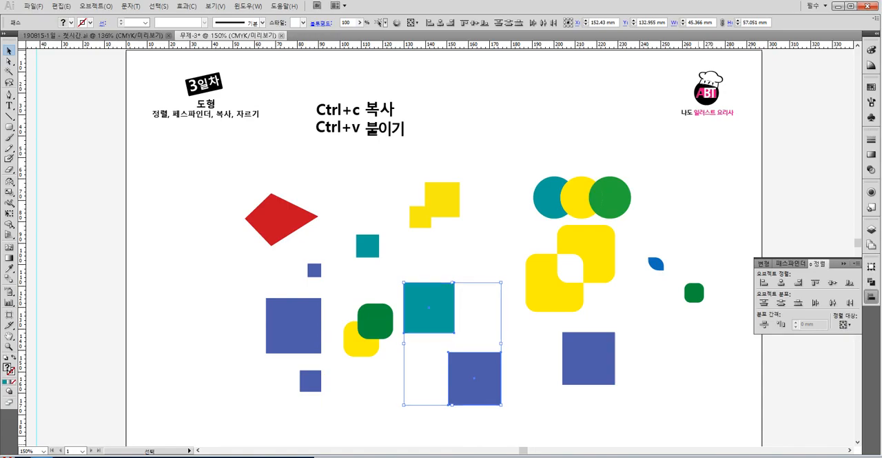